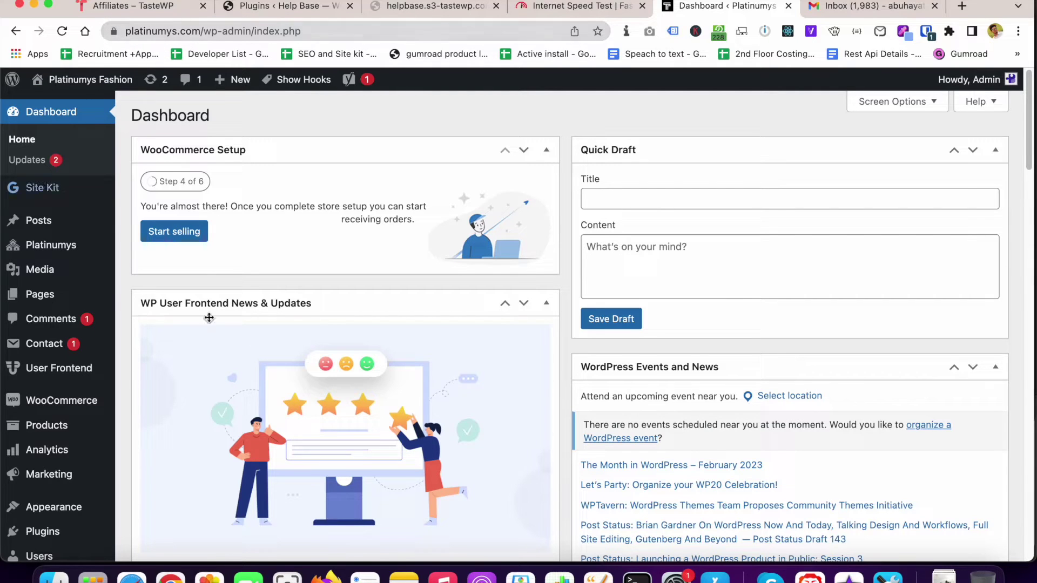
Step: Load facebook.com/platinumys in the Gmail tab, look over the page, then return to the dashboard
{"action": "scroll", "coordinate": [209, 318], "scroll_direction": "down", "scroll_amount": 5}
{"action": "scroll", "coordinate": [241, 343], "scroll_direction": "up", "scroll_amount": 5}
{"action": "left_click", "coordinate": [846, 12]}
{"action": "left_click", "coordinate": [406, 33]}
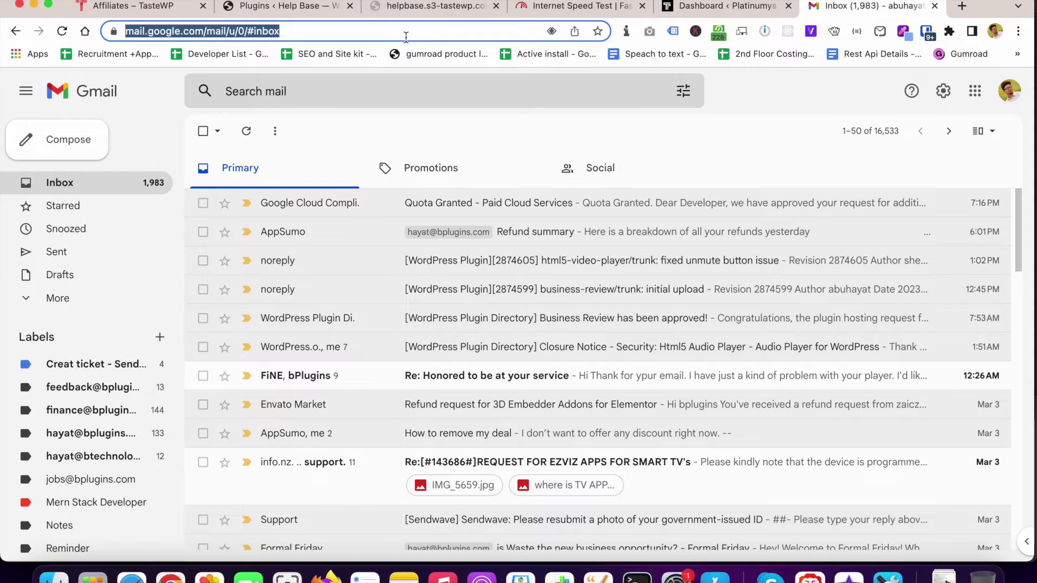
{"action": "type", "text": "fa"}
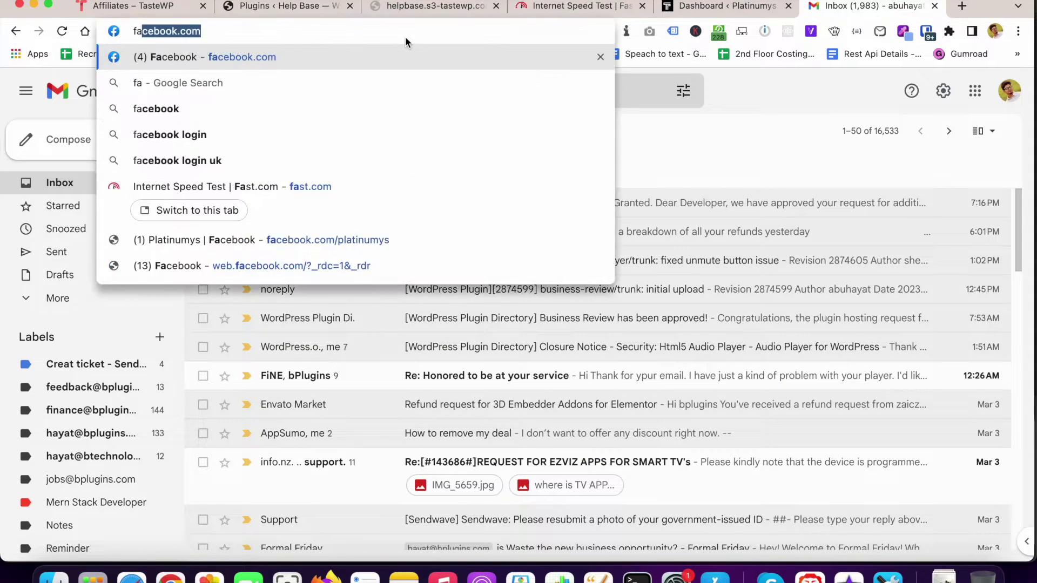
{"action": "type", "text": "cebook.com/pla"}
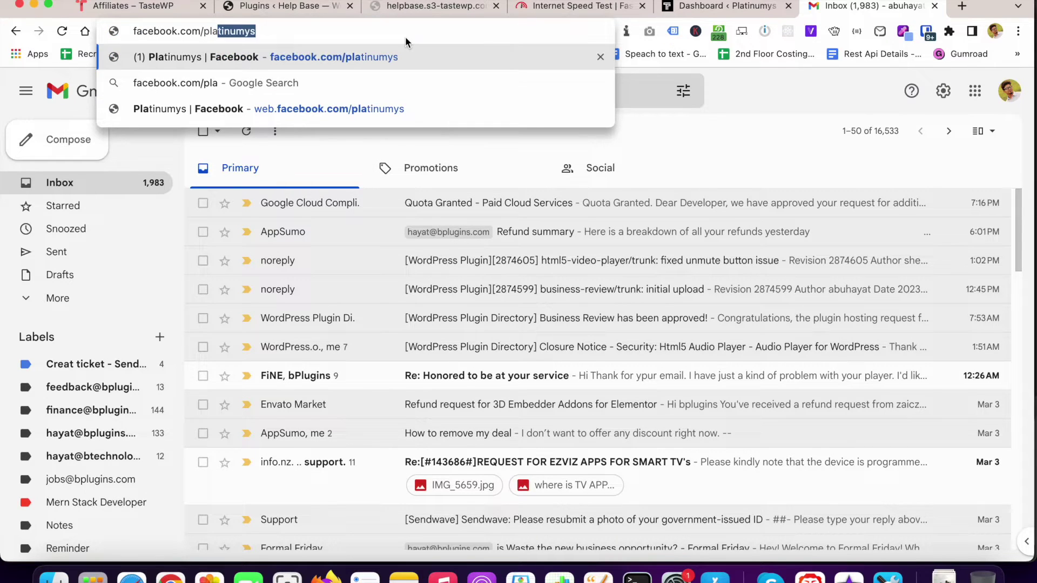
{"action": "key", "text": "Return"}
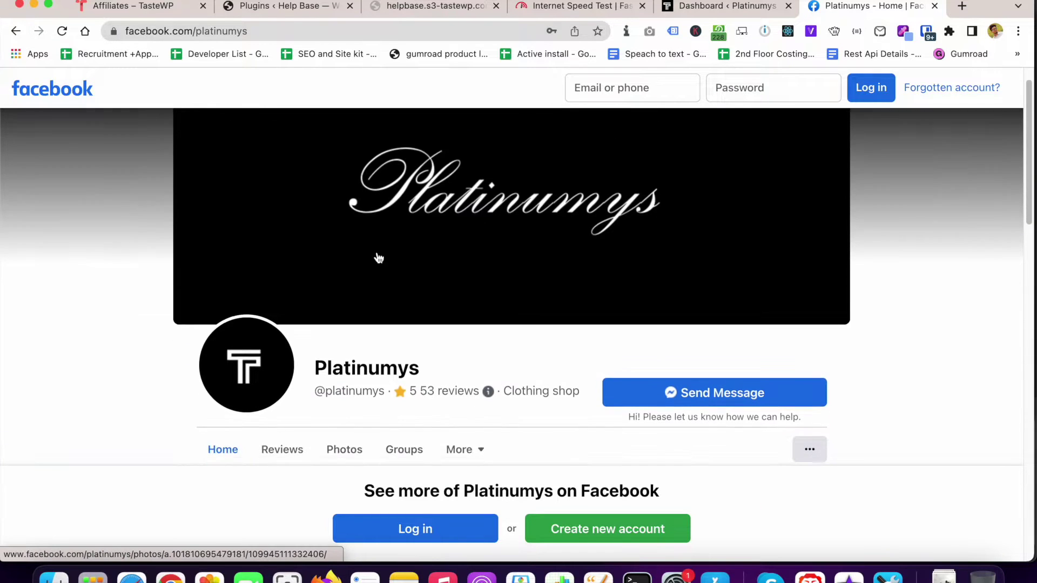
{"action": "scroll", "coordinate": [434, 279], "scroll_direction": "down", "scroll_amount": 10}
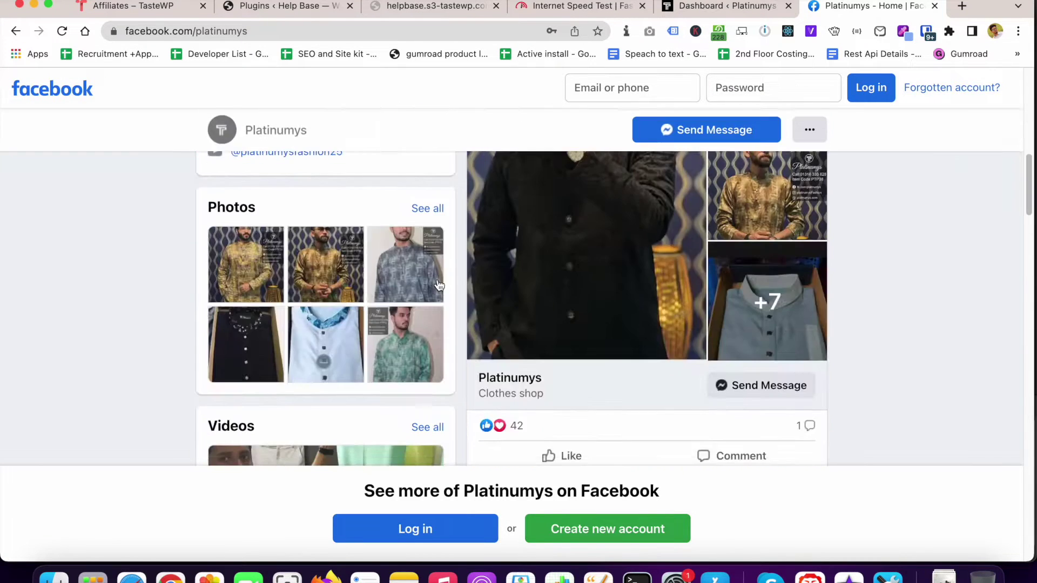
{"action": "scroll", "coordinate": [439, 285], "scroll_direction": "up", "scroll_amount": 10}
{"action": "left_click", "coordinate": [719, 7]}
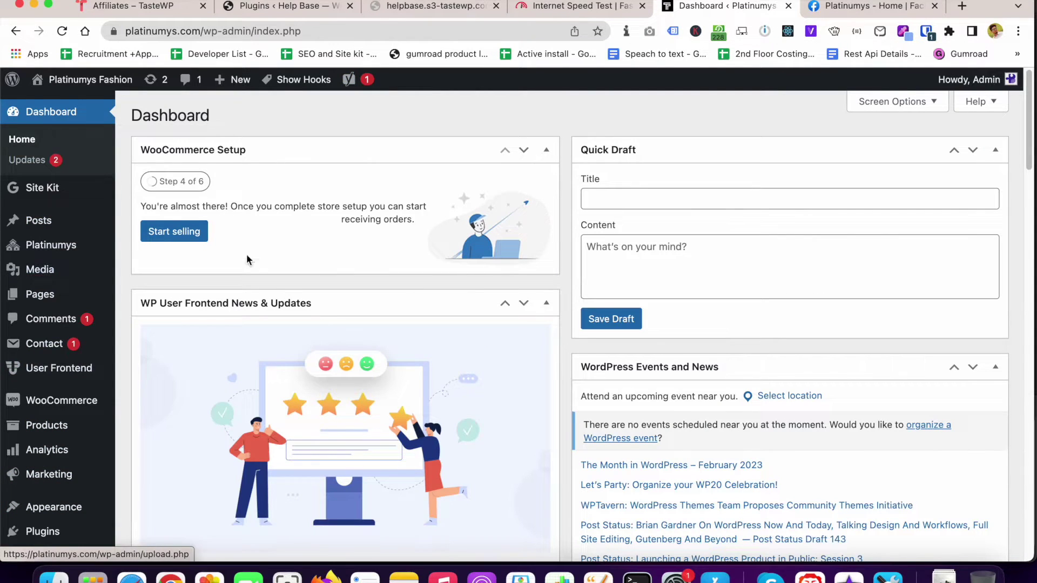
Step: Go to the Plugins > Add New page in the dashboard
{"action": "mouse_move", "coordinate": [59, 368]}
{"action": "scroll", "coordinate": [59, 368], "scroll_direction": "down", "scroll_amount": 4}
{"action": "scroll", "coordinate": [60, 368], "scroll_direction": "up", "scroll_amount": 4}
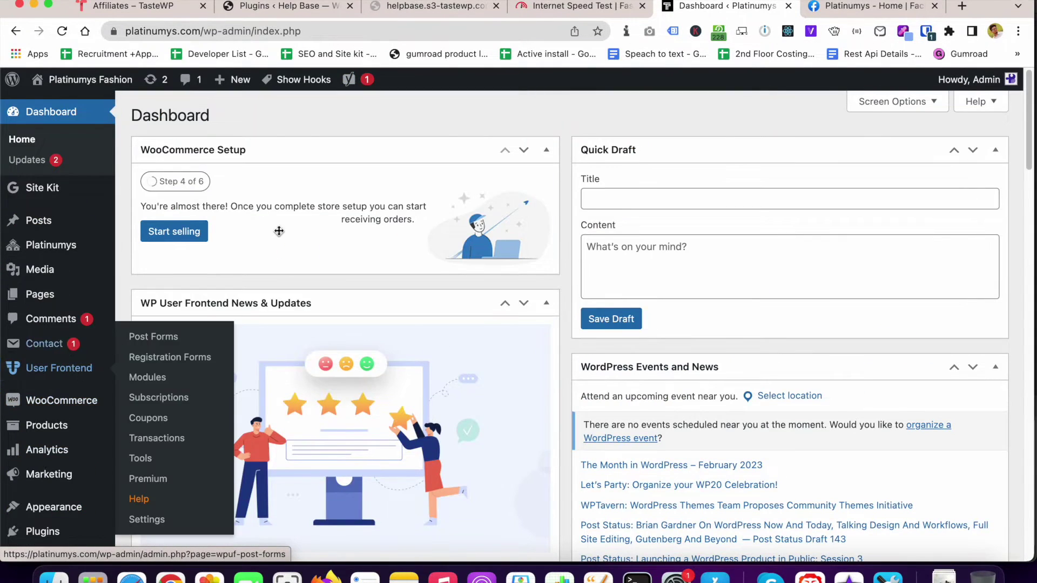
{"action": "scroll", "coordinate": [69, 456], "scroll_direction": "down", "scroll_amount": 1}
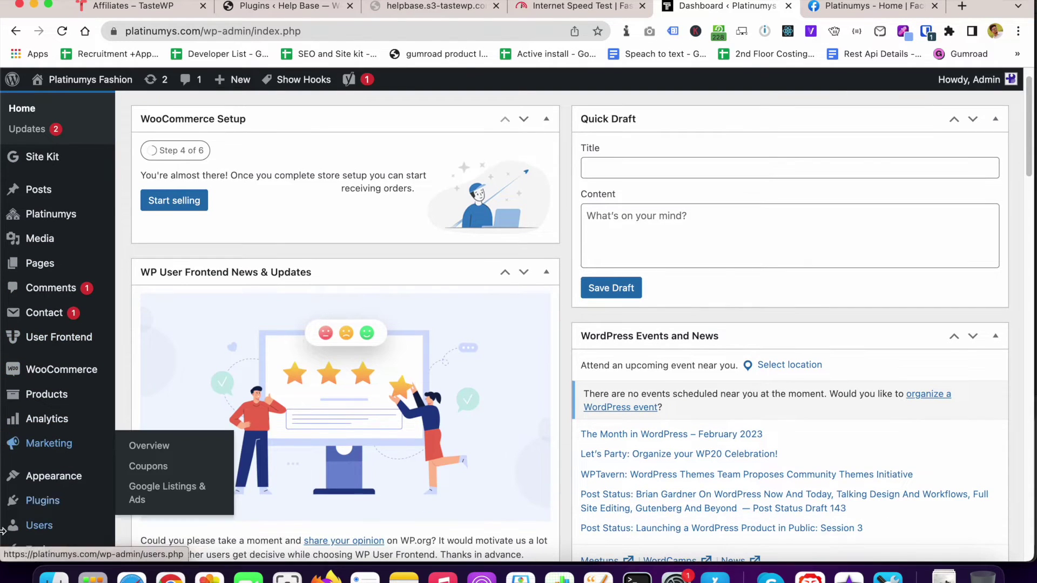
{"action": "left_click", "coordinate": [63, 508]}
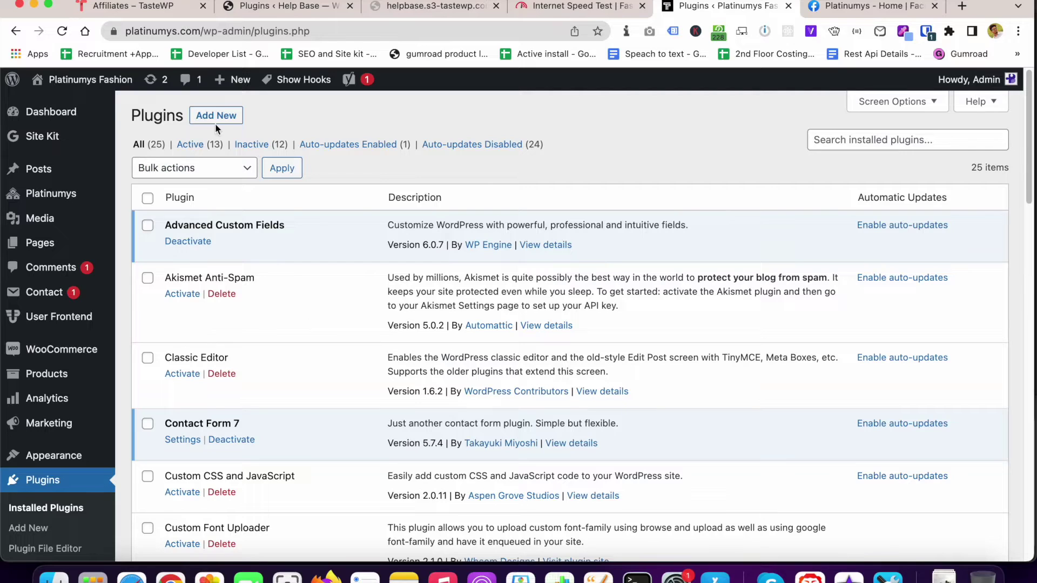
{"action": "left_click", "coordinate": [217, 124]}
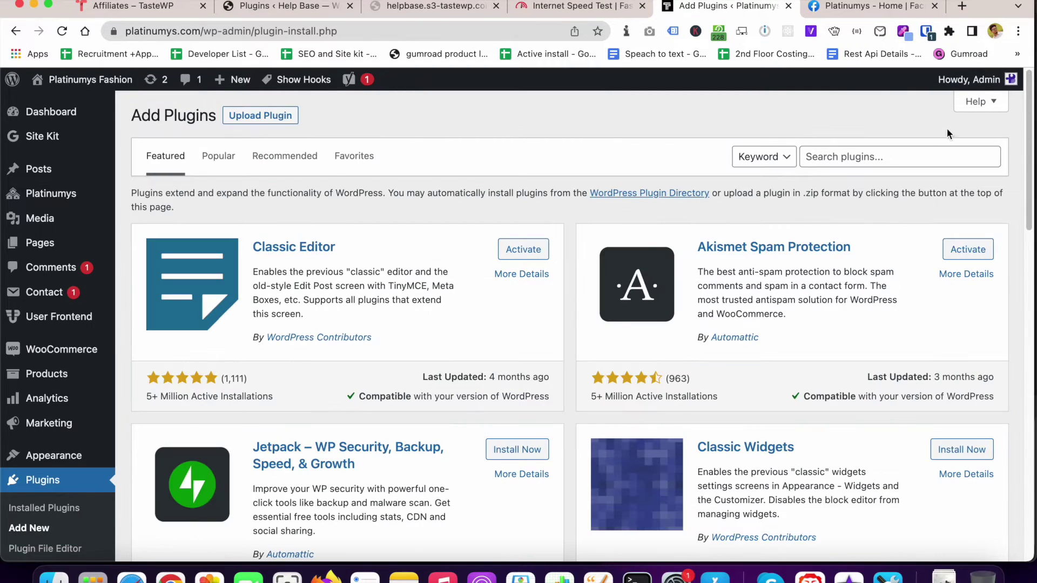
Step: Search plugins for 'business review', browse the results, then refine to 'business review by bplugins'
{"action": "left_click", "coordinate": [851, 160]}
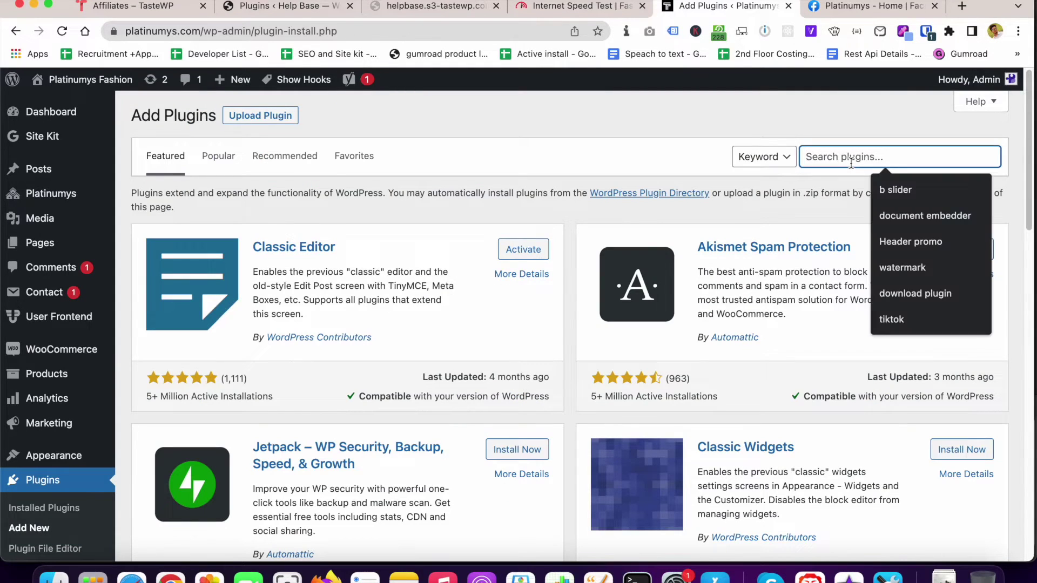
{"action": "type", "text": "busines"}
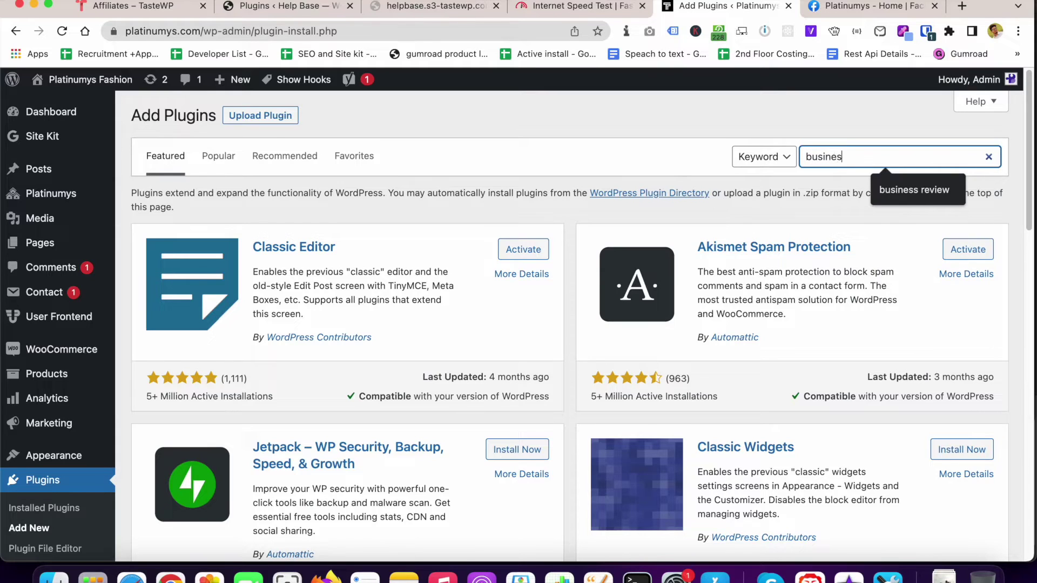
{"action": "type", "text": "s review"}
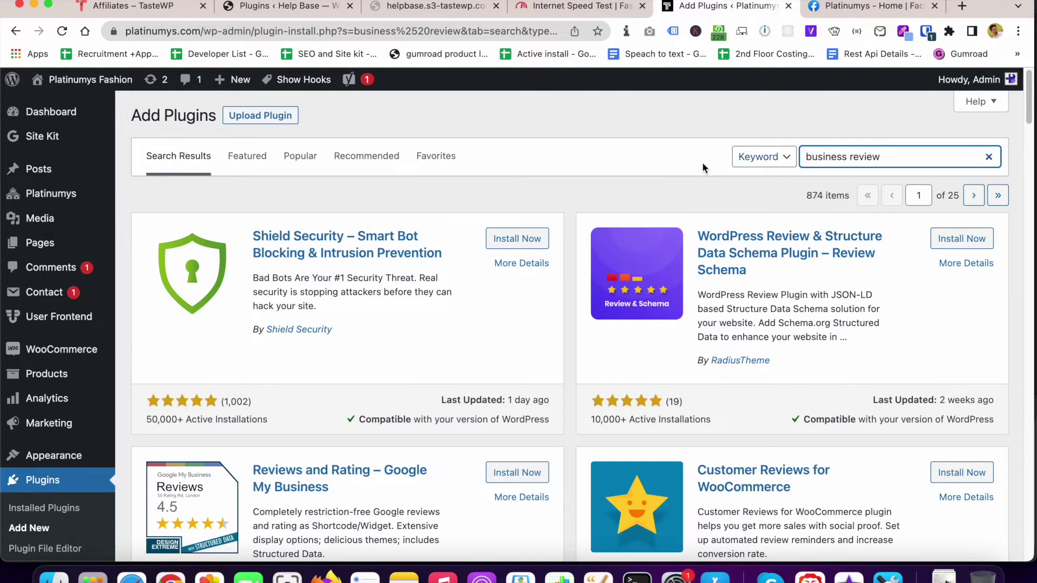
{"action": "scroll", "coordinate": [665, 294], "scroll_direction": "down", "scroll_amount": 6}
{"action": "scroll", "coordinate": [662, 293], "scroll_direction": "down", "scroll_amount": 20}
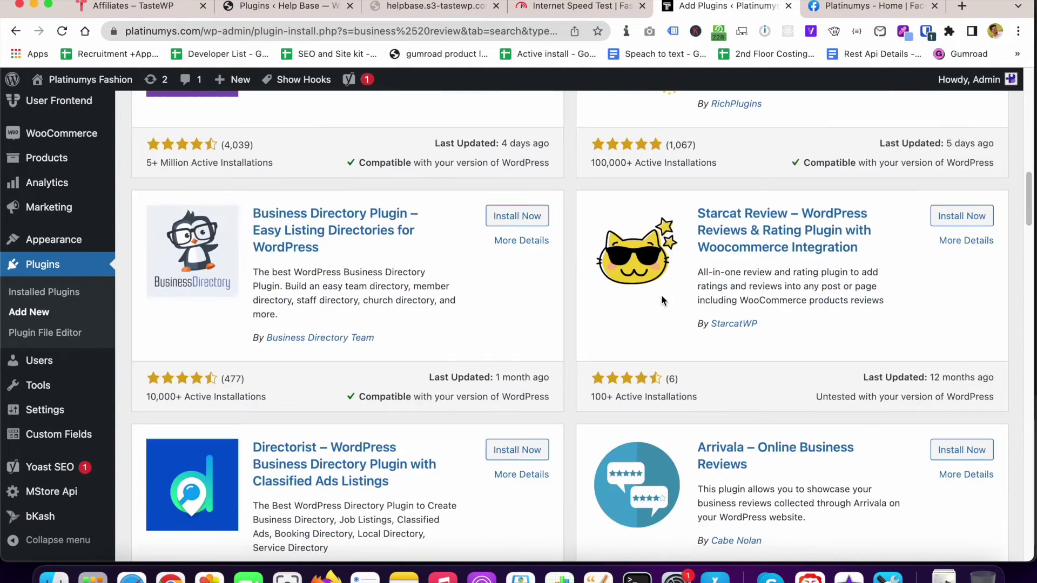
{"action": "scroll", "coordinate": [662, 294], "scroll_direction": "down", "scroll_amount": 15}
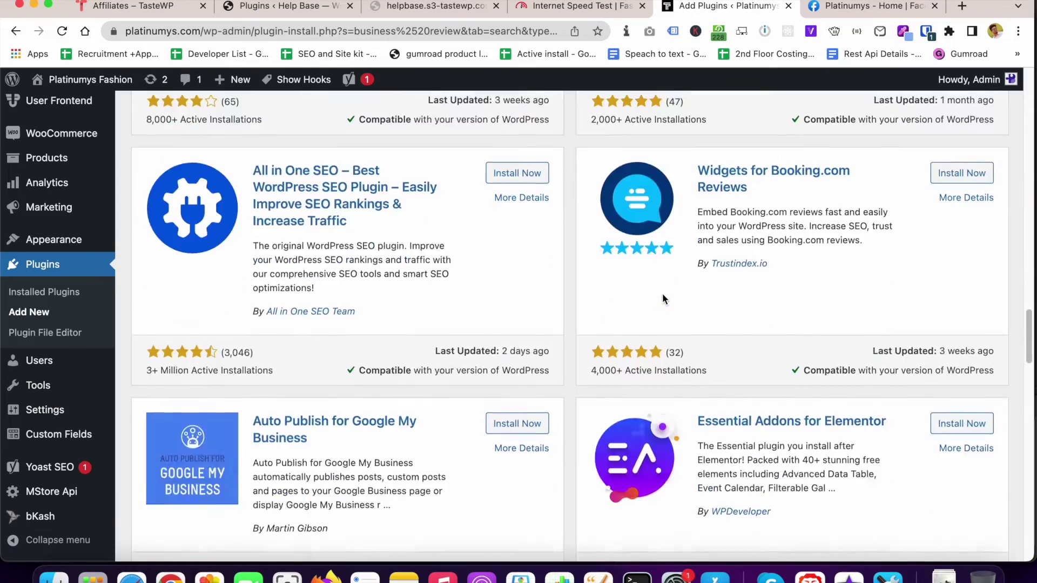
{"action": "scroll", "coordinate": [664, 299], "scroll_direction": "down", "scroll_amount": 15}
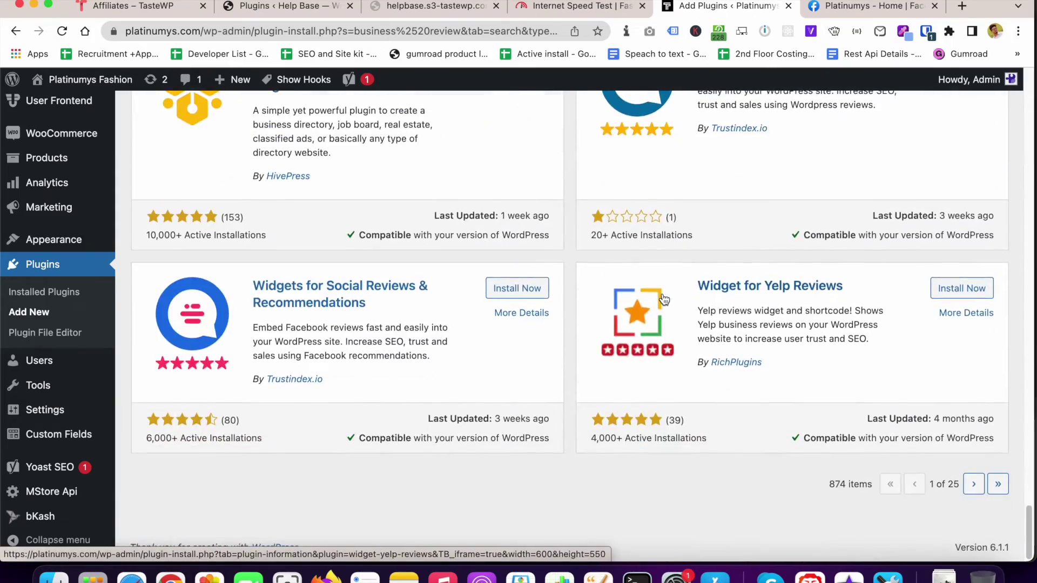
{"action": "scroll", "coordinate": [664, 298], "scroll_direction": "up", "scroll_amount": 20}
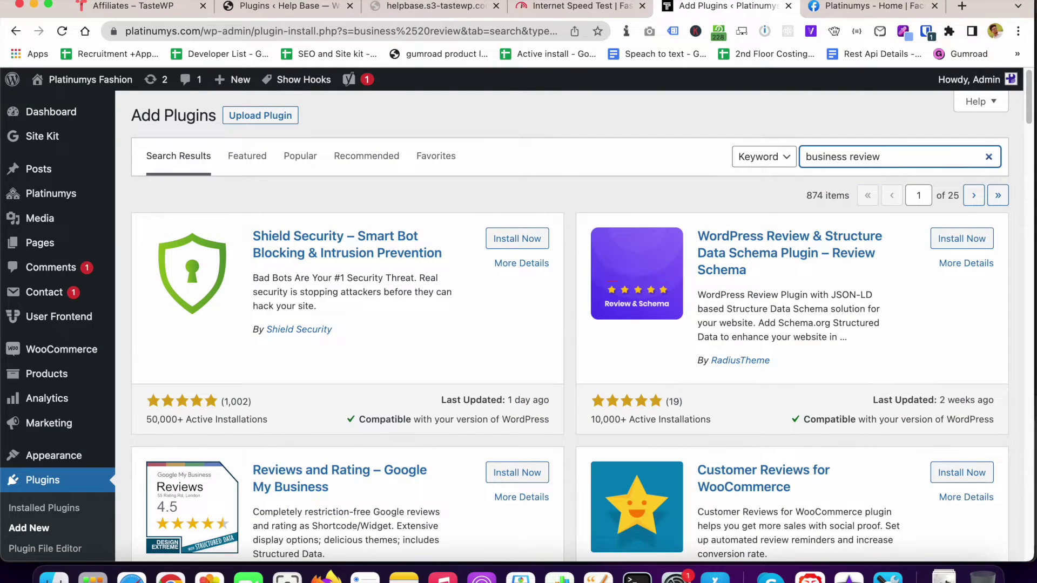
{"action": "type", "text": "y bplugins"}
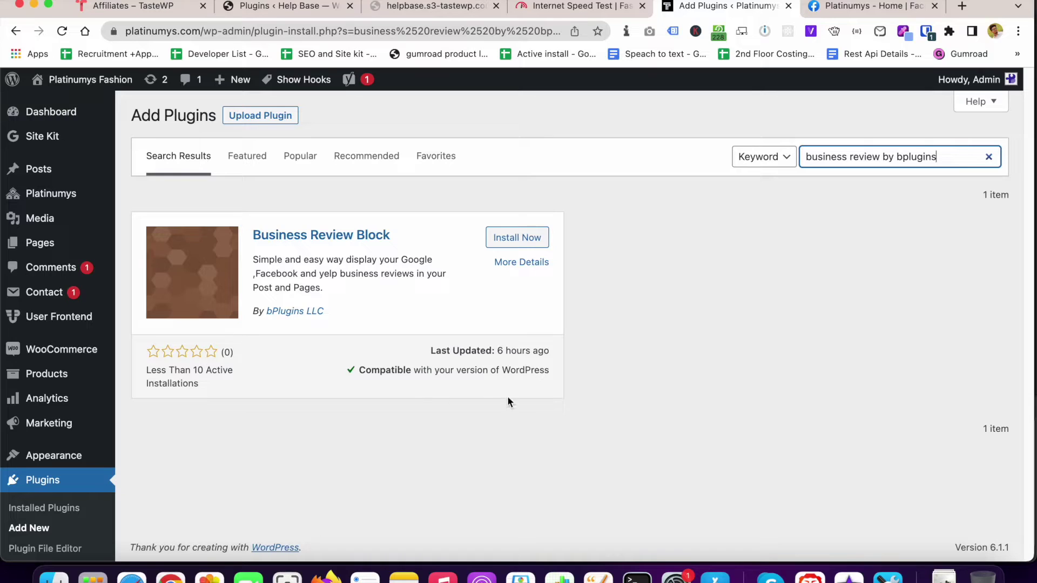
Step: Install Business Review Block from the results, activate it, and dismiss the Plugin activated notice
{"action": "left_click_drag", "start_coordinate": [501, 352], "coordinate": [538, 352]}
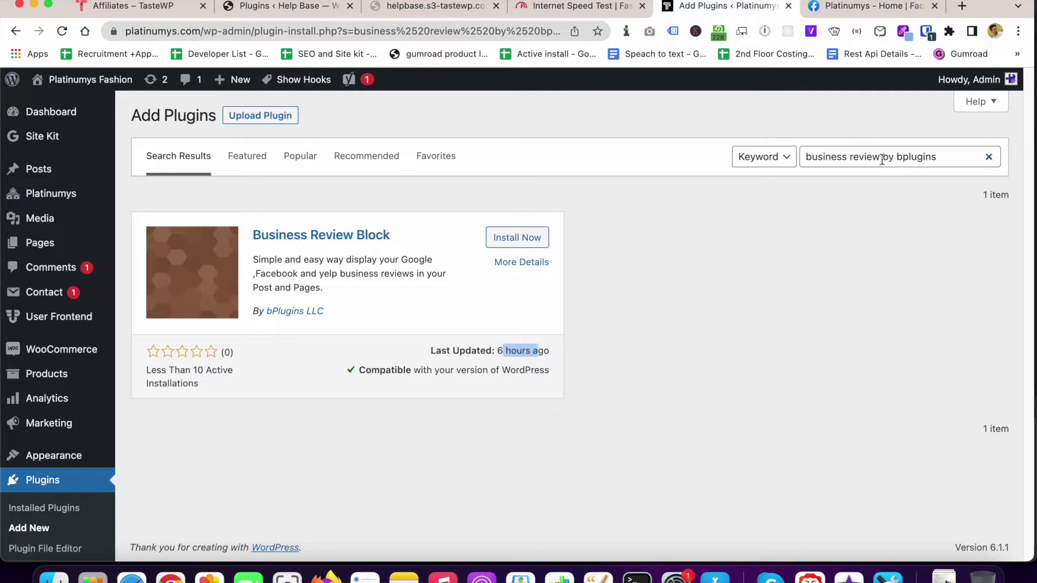
{"action": "left_click_drag", "start_coordinate": [882, 159], "coordinate": [752, 157]}
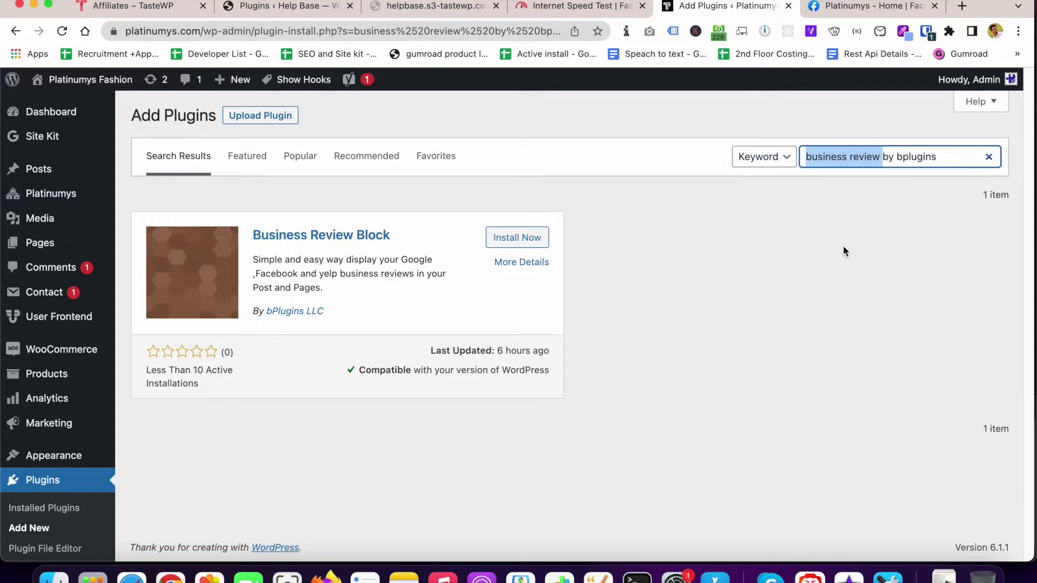
{"action": "left_click", "coordinate": [847, 278]}
{"action": "left_click", "coordinate": [514, 239]}
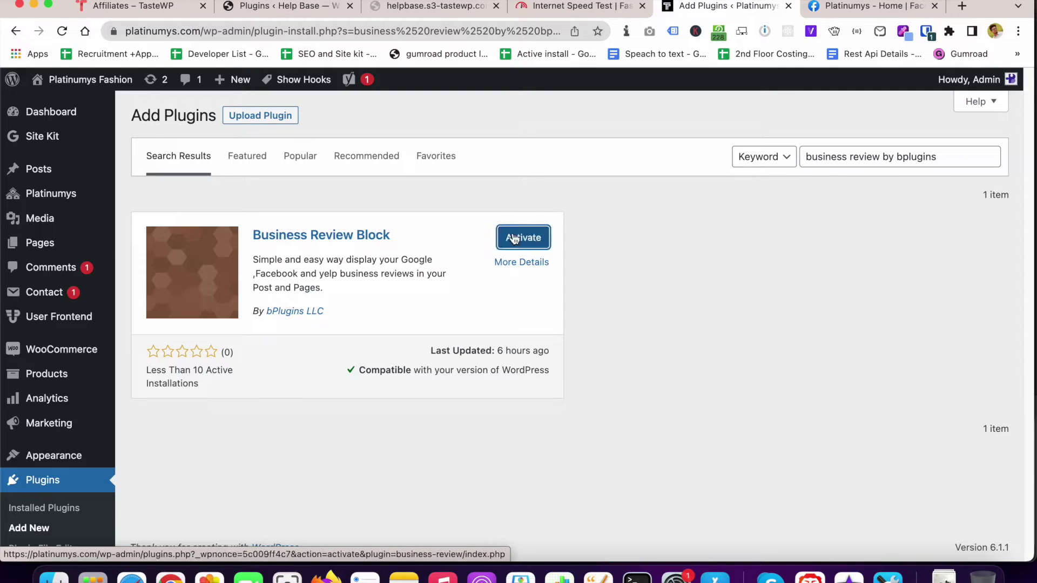
{"action": "left_click", "coordinate": [528, 246]}
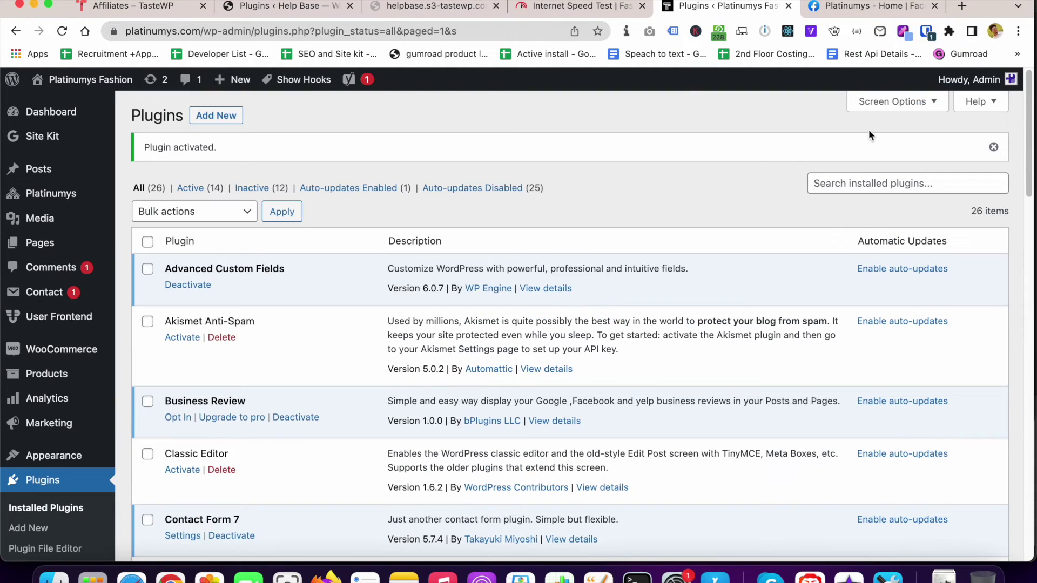
{"action": "left_click", "coordinate": [994, 147]}
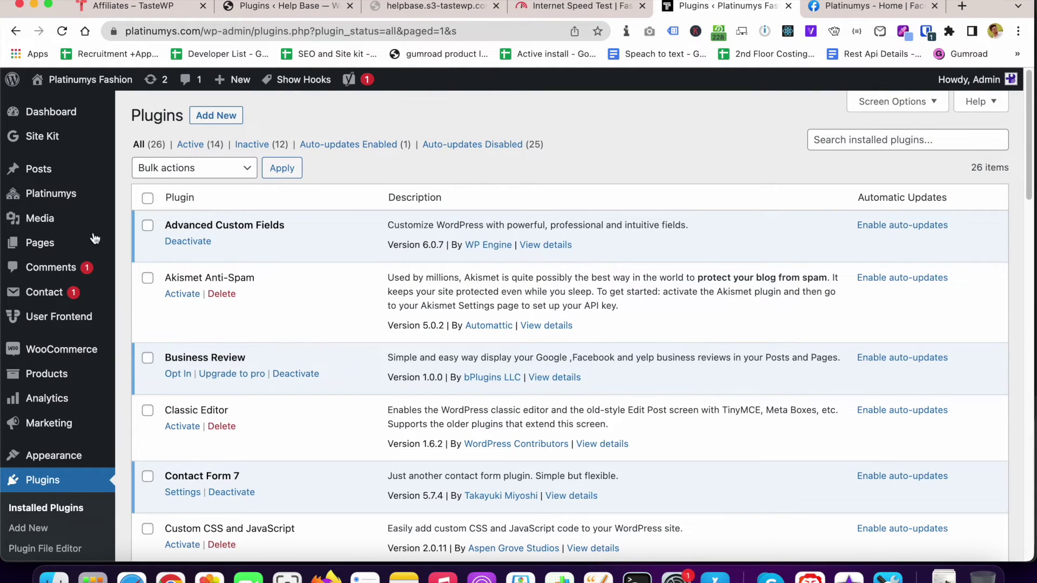
Step: Open Pages > Add New in a new tab and switch to the blank page editor
{"action": "mouse_move", "coordinate": [49, 248]}
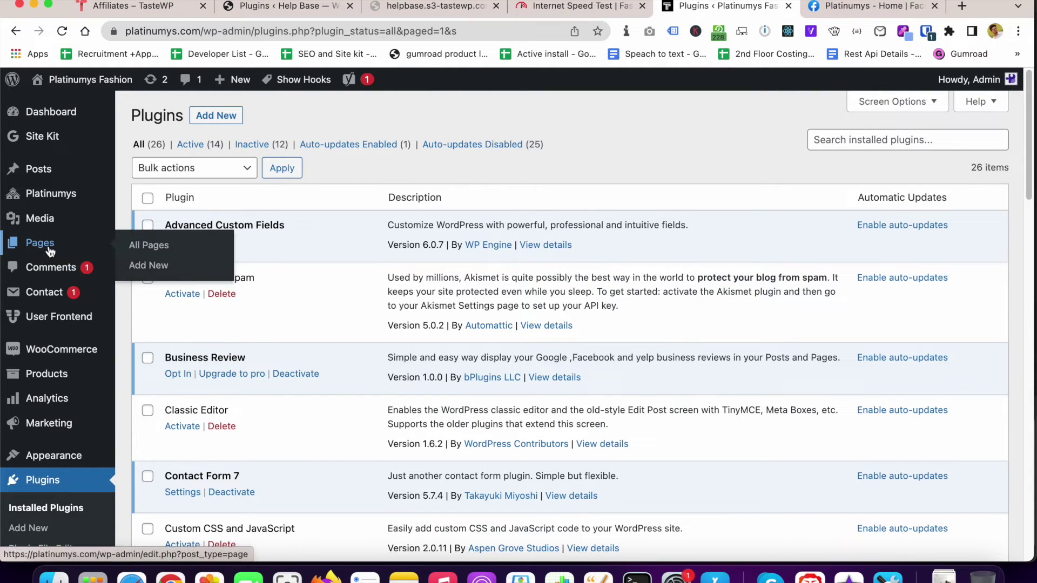
{"action": "left_click", "coordinate": [163, 274], "text": "super"}
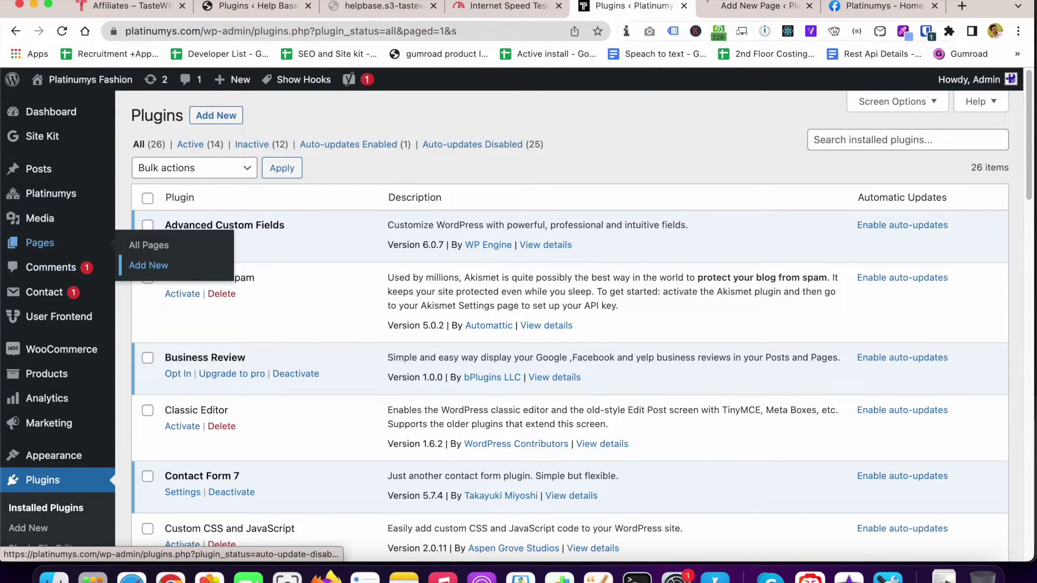
{"action": "left_click", "coordinate": [756, 10]}
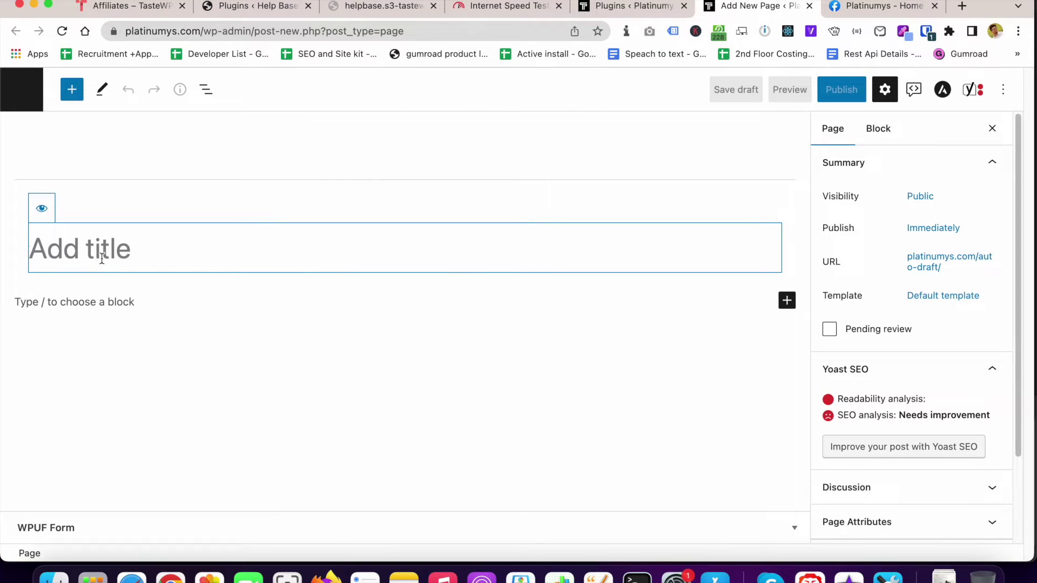
Step: Enter the title 'Customers Reviews' and insert the Business Review block found by searching 'bus'
{"action": "type", "text": "Cus"}
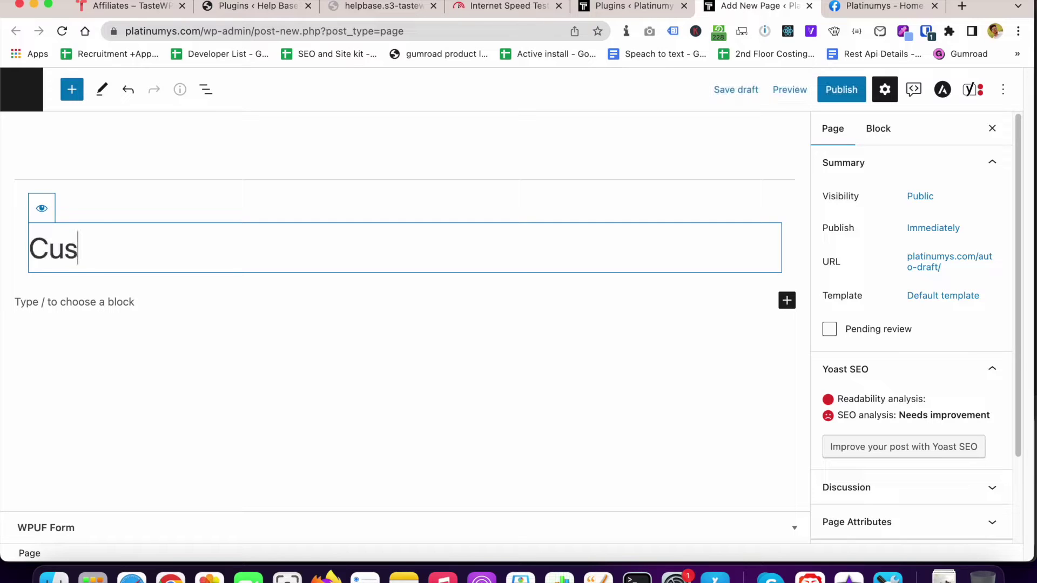
{"action": "type", "text": "tomers "}
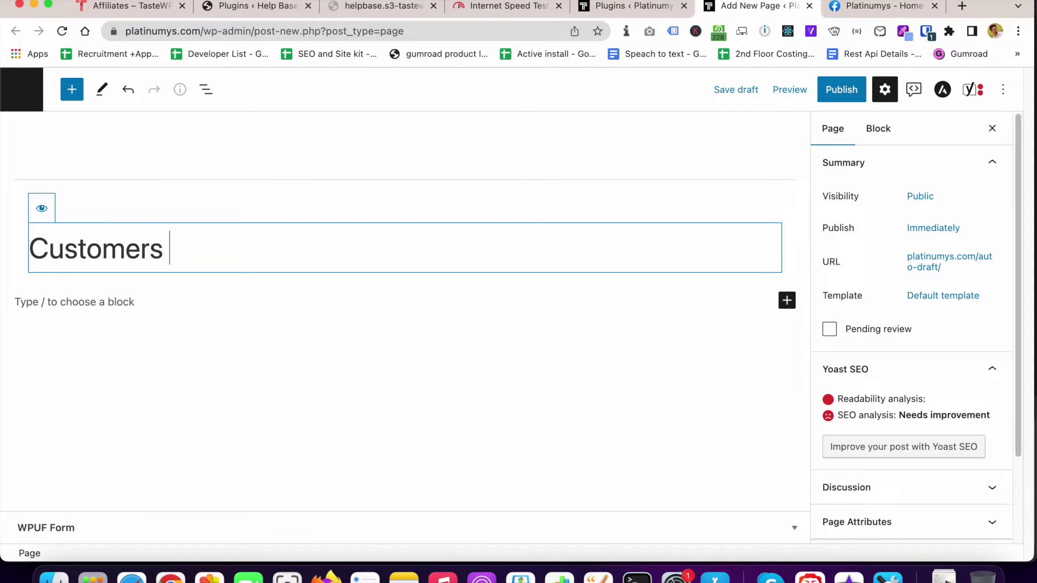
{"action": "type", "text": "Reviews"}
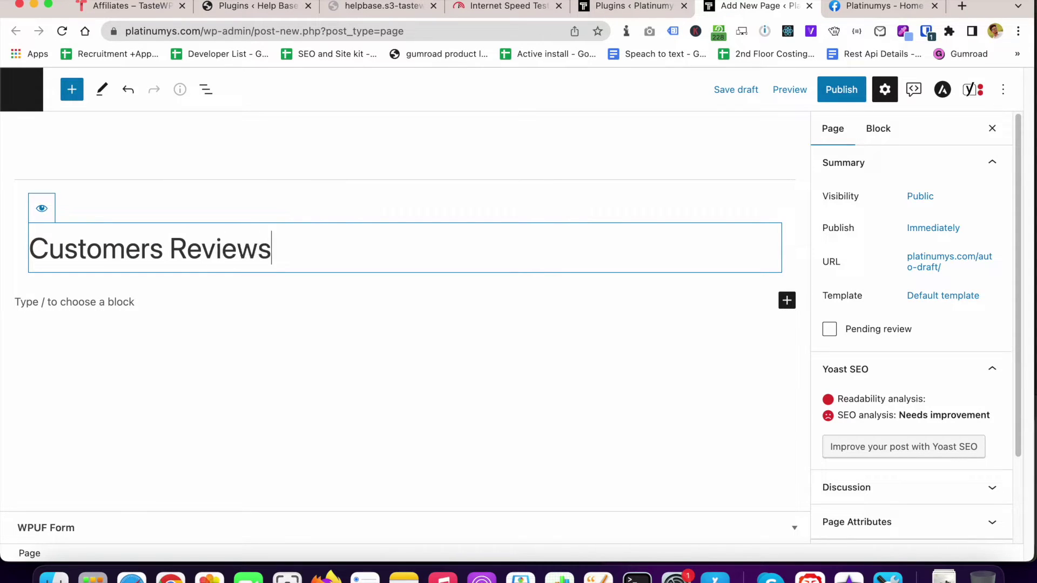
{"action": "left_click", "coordinate": [101, 308]}
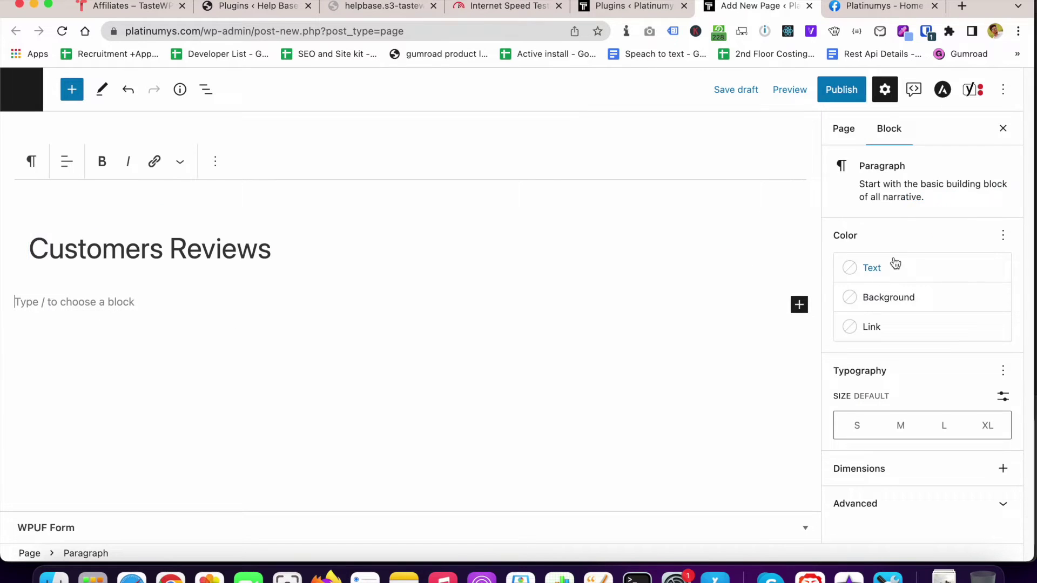
{"action": "left_click", "coordinate": [799, 306]}
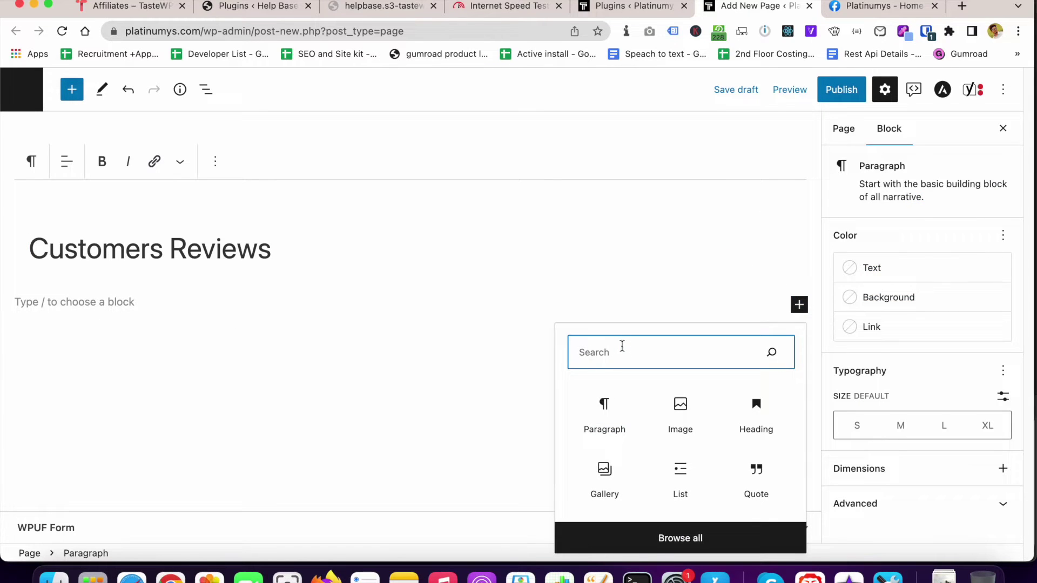
{"action": "type", "text": "busin"}
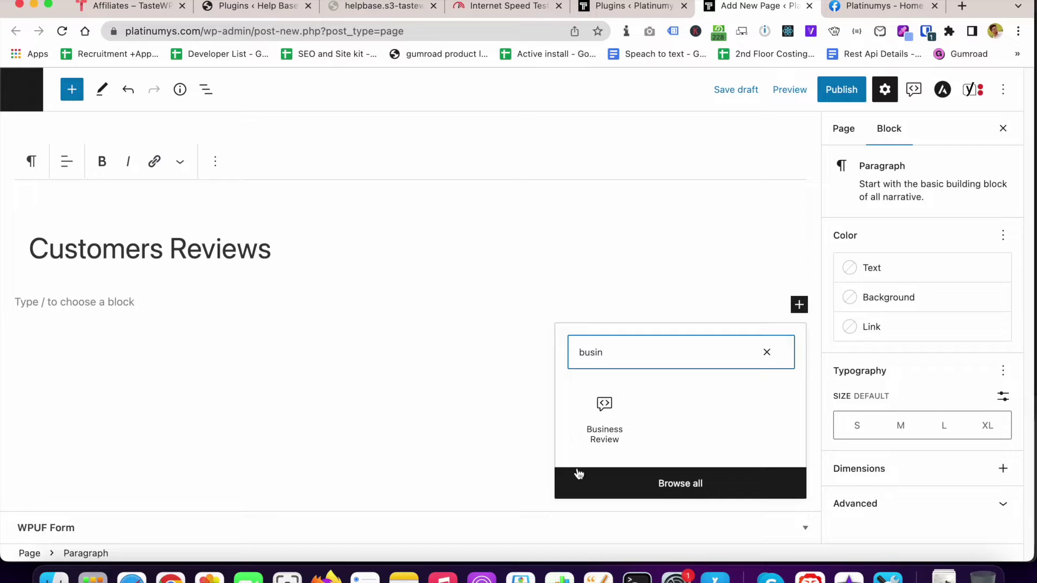
{"action": "left_click", "coordinate": [601, 425]}
{"action": "left_click", "coordinate": [601, 424]}
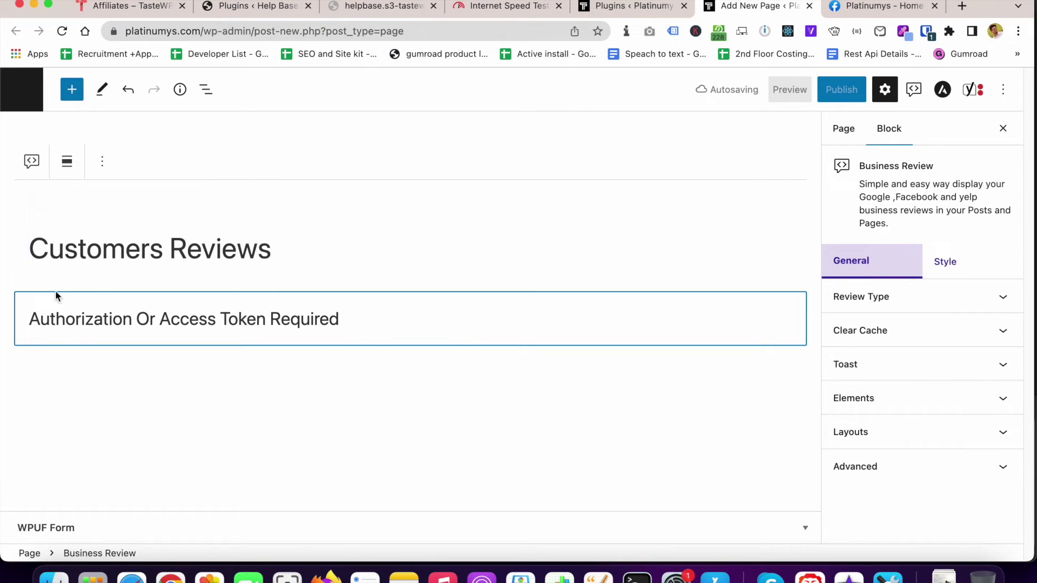
Step: Highlight the block's 'Authorization Or Access Token Required' message to point it out
{"action": "left_click_drag", "start_coordinate": [27, 331], "coordinate": [347, 322]}
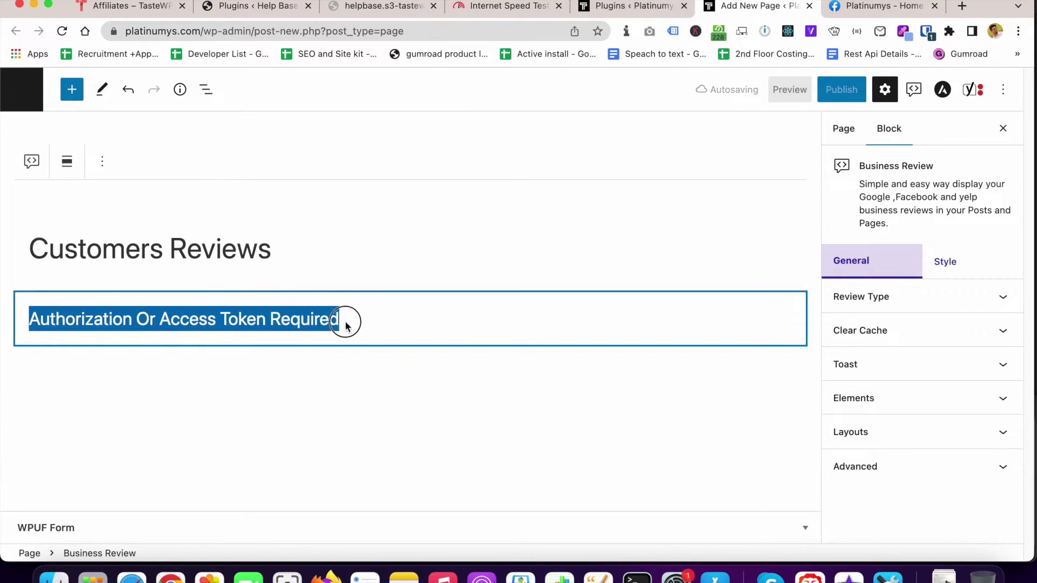
{"action": "left_click", "coordinate": [113, 323]}
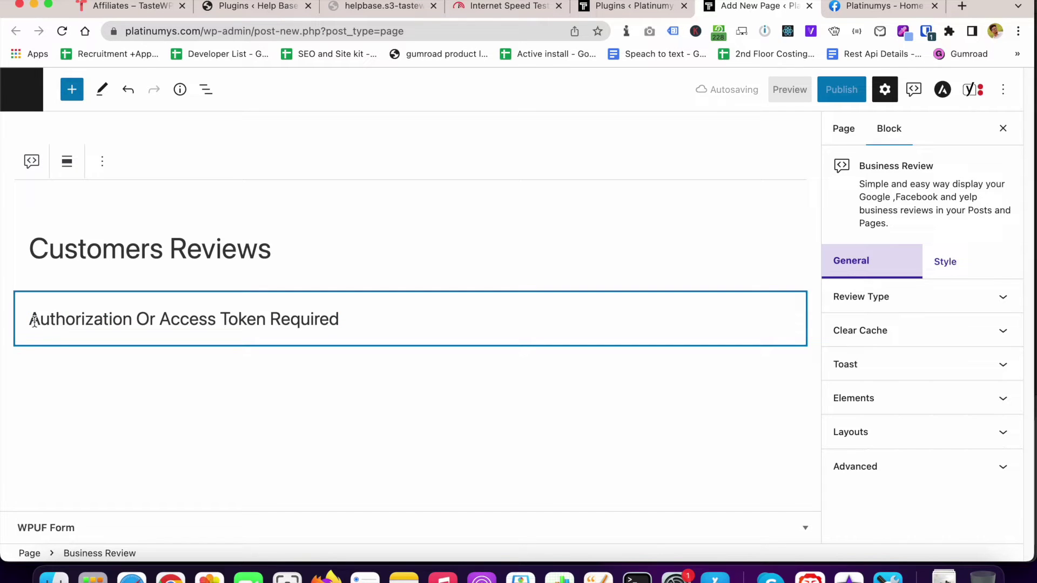
{"action": "left_click_drag", "start_coordinate": [32, 322], "coordinate": [316, 340]}
{"action": "left_click", "coordinate": [314, 334]}
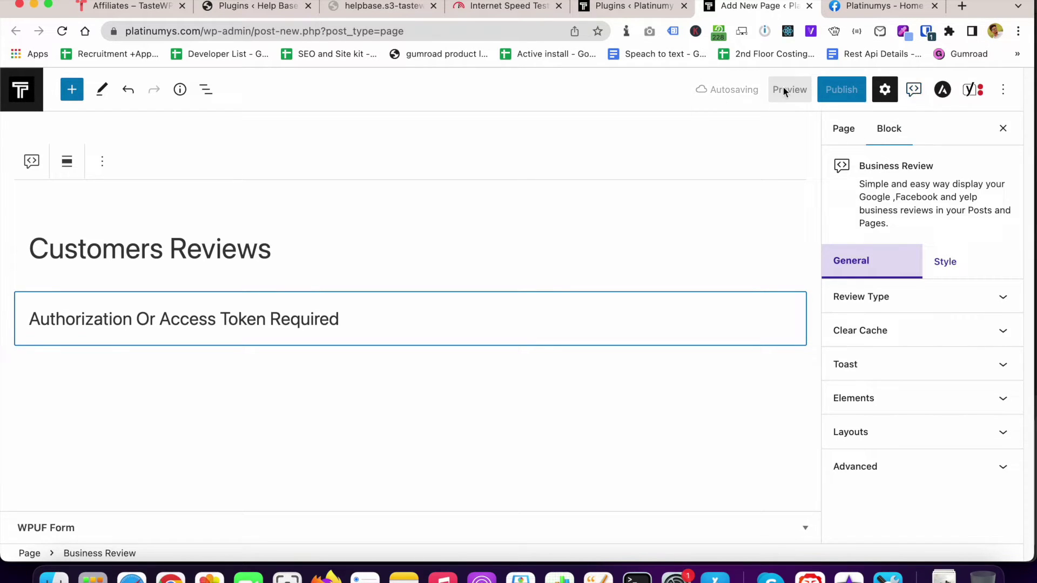
Step: Open the Business Review block settings and start the Facebook connection via Login with facebook
{"action": "left_click", "coordinate": [914, 91]}
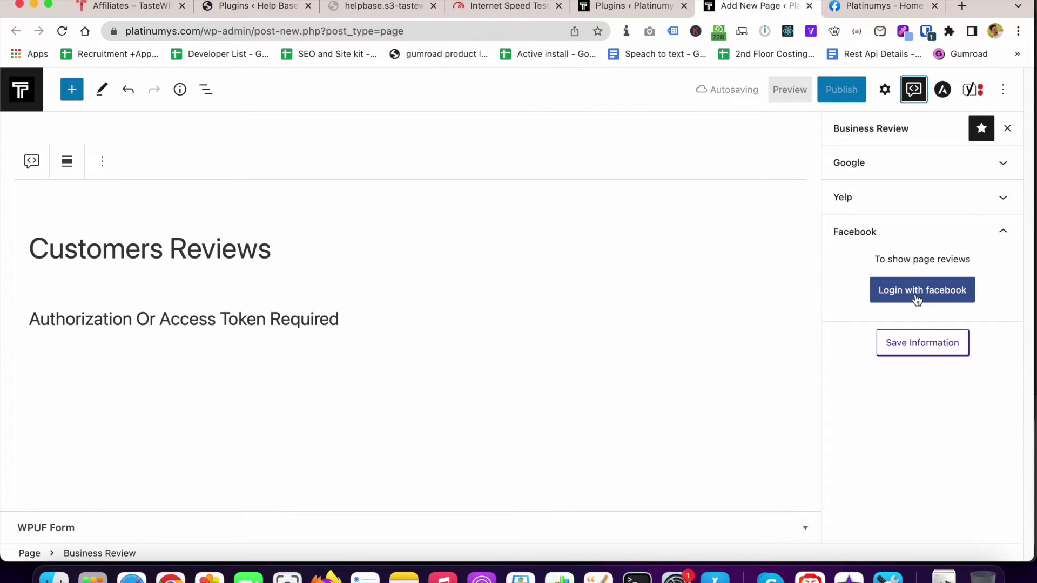
{"action": "left_click", "coordinate": [917, 299]}
{"action": "left_click", "coordinate": [917, 299]}
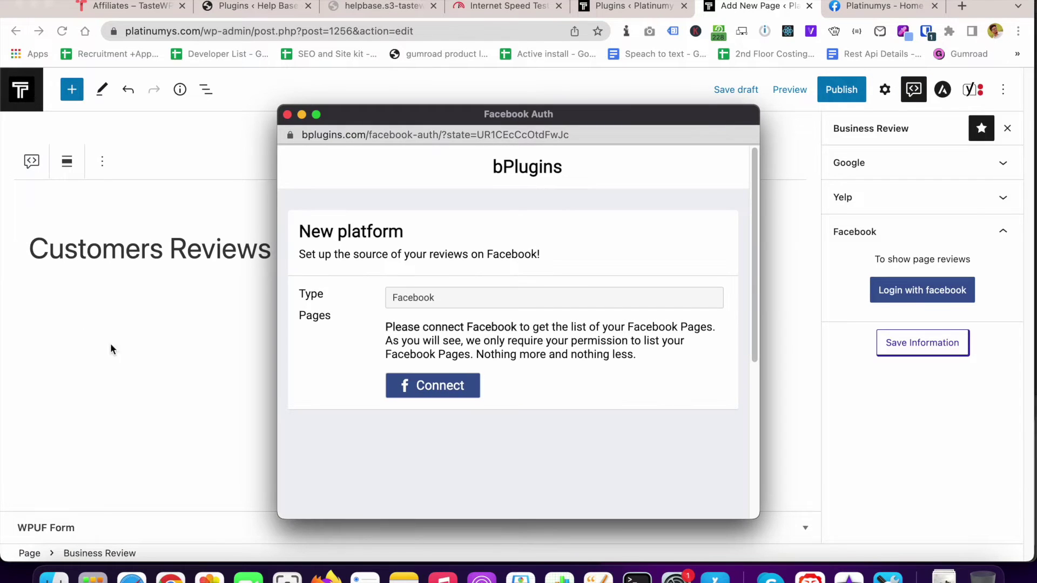
{"action": "left_click", "coordinate": [420, 388]}
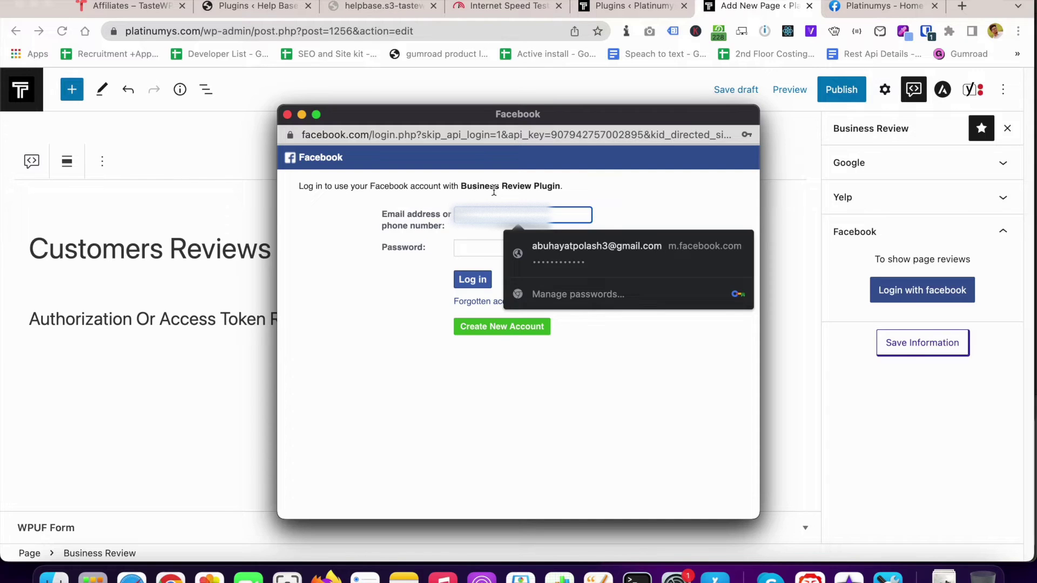
Step: Sign in with the Facebook account's e-mail and password, then enter the two-factor login code
{"action": "type", "text": "m"}
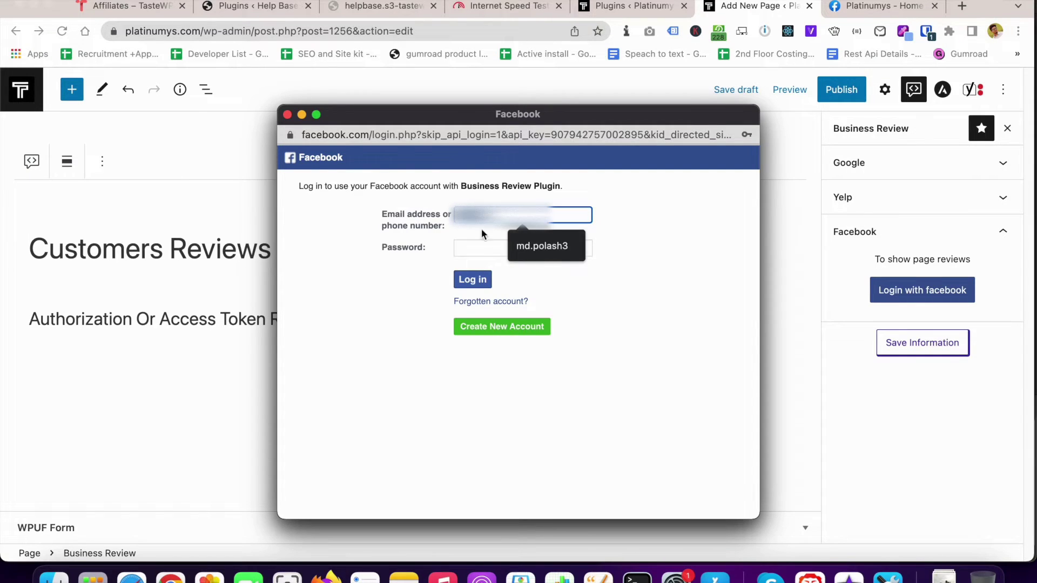
{"action": "left_click", "coordinate": [491, 253]}
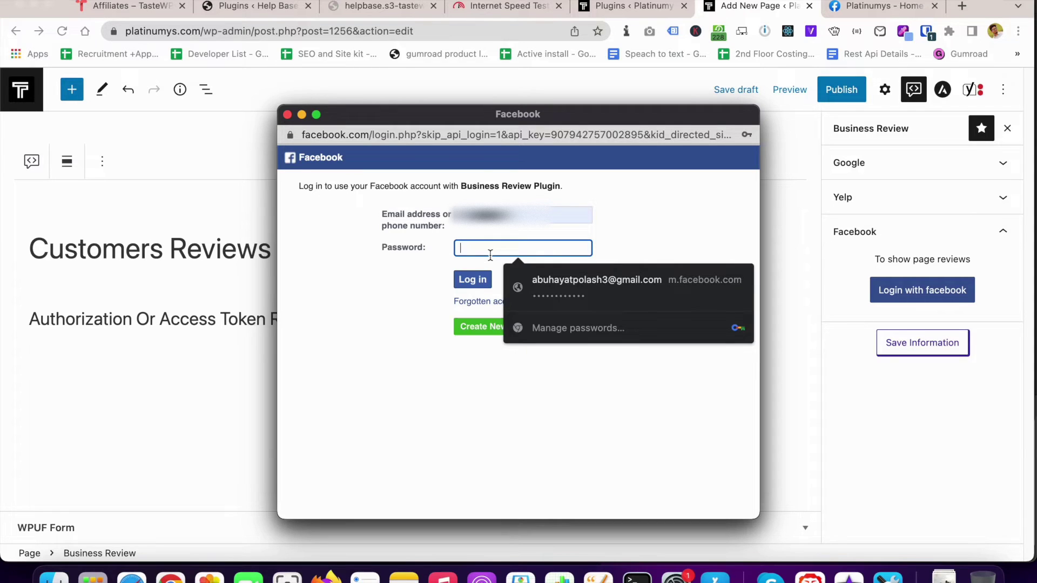
{"action": "type", "text": "a"}
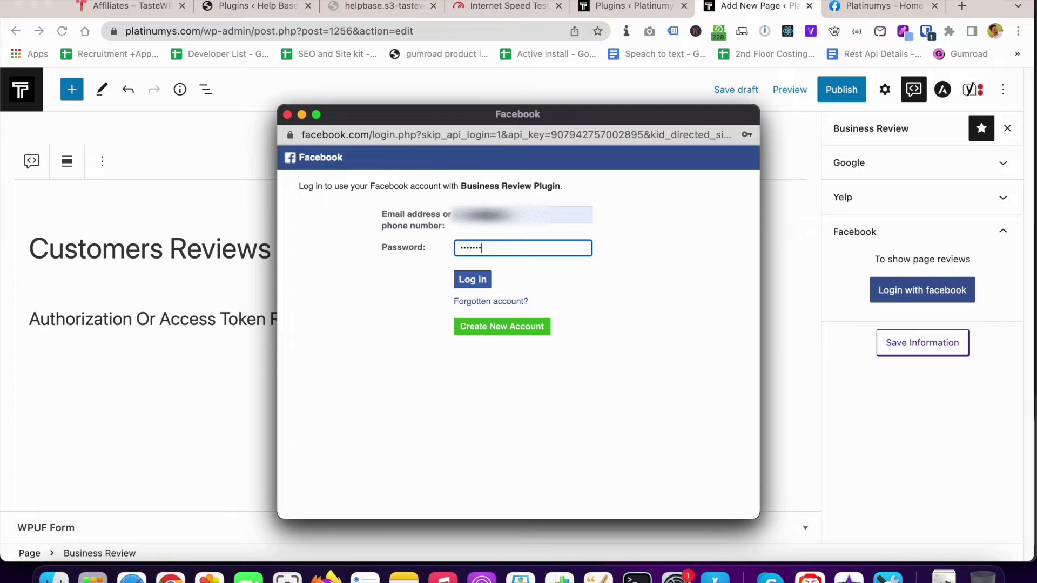
{"action": "type", "text": "aa"}
{"action": "left_click", "coordinate": [475, 283]}
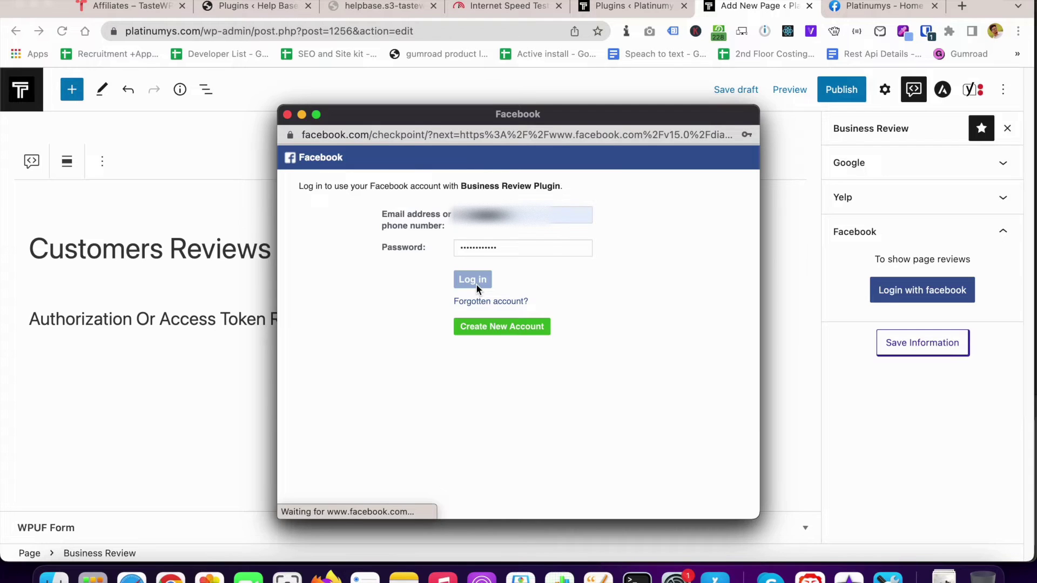
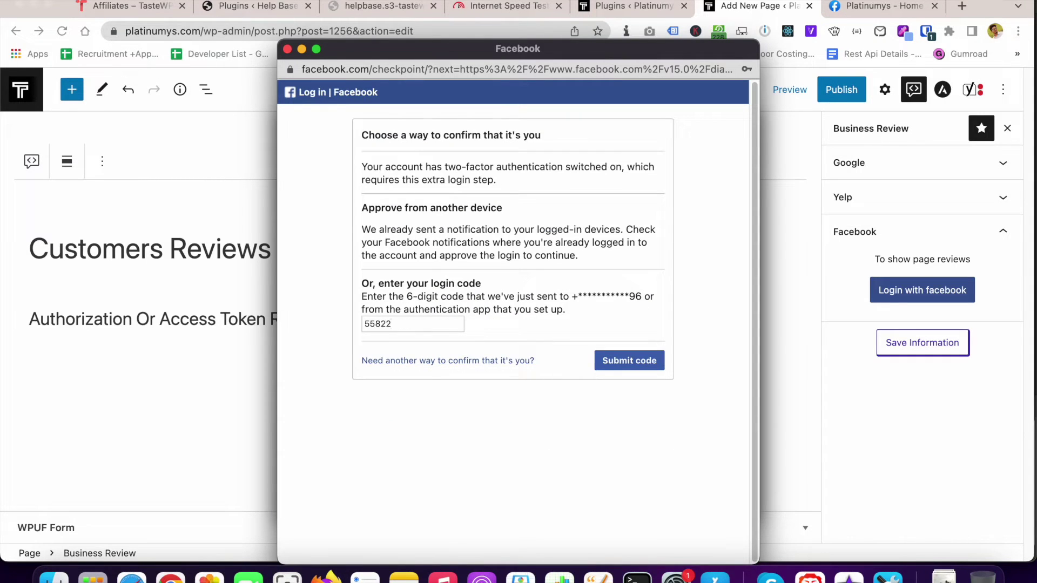
Step: Submit the login code, confirm the recent login was yours, and save this browser
{"action": "left_click", "coordinate": [621, 362]}
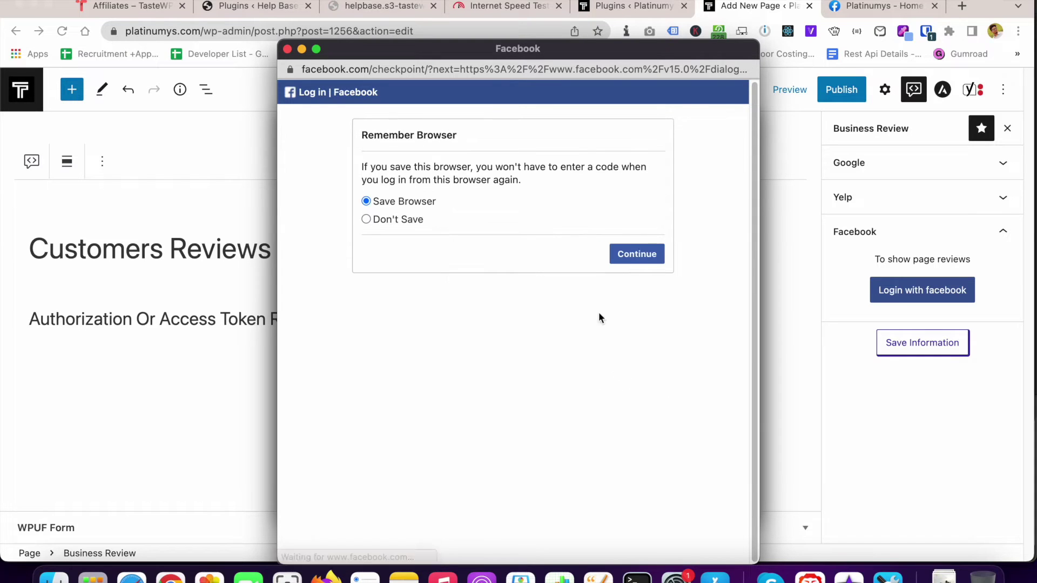
{"action": "left_click", "coordinate": [652, 263]}
{"action": "left_click", "coordinate": [648, 261]}
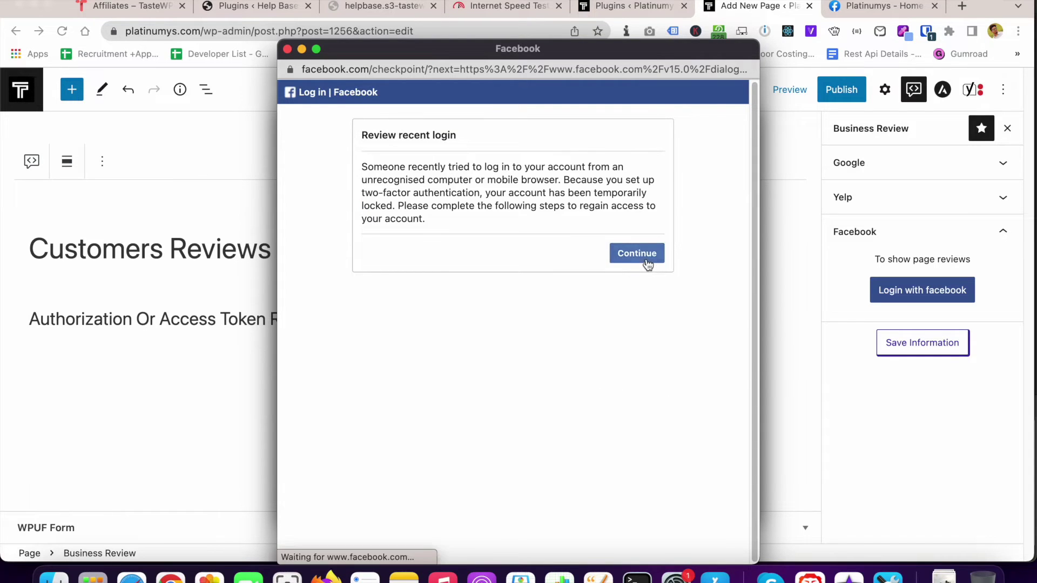
{"action": "left_click", "coordinate": [530, 378]}
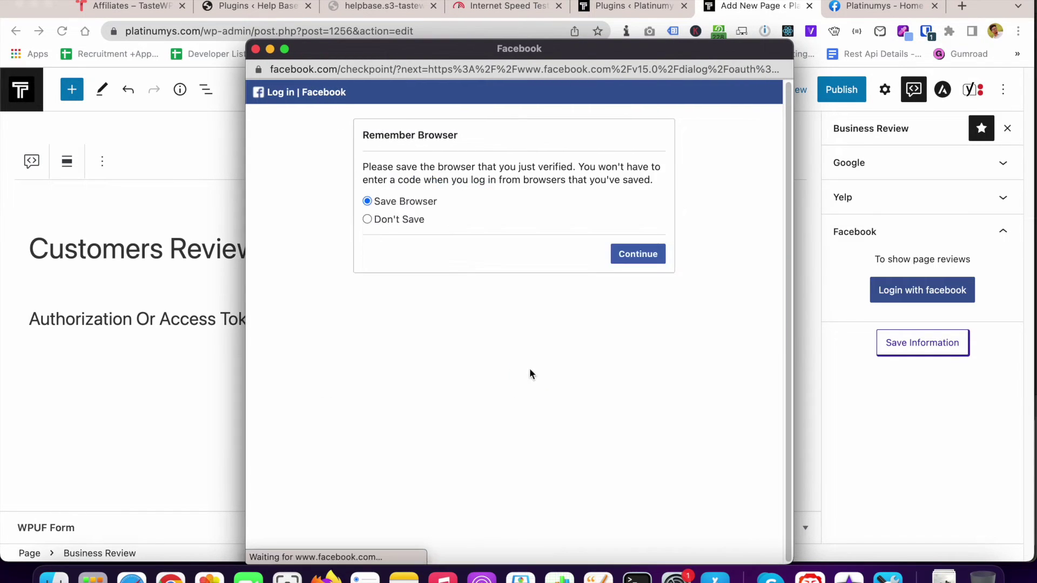
{"action": "left_click", "coordinate": [638, 254]}
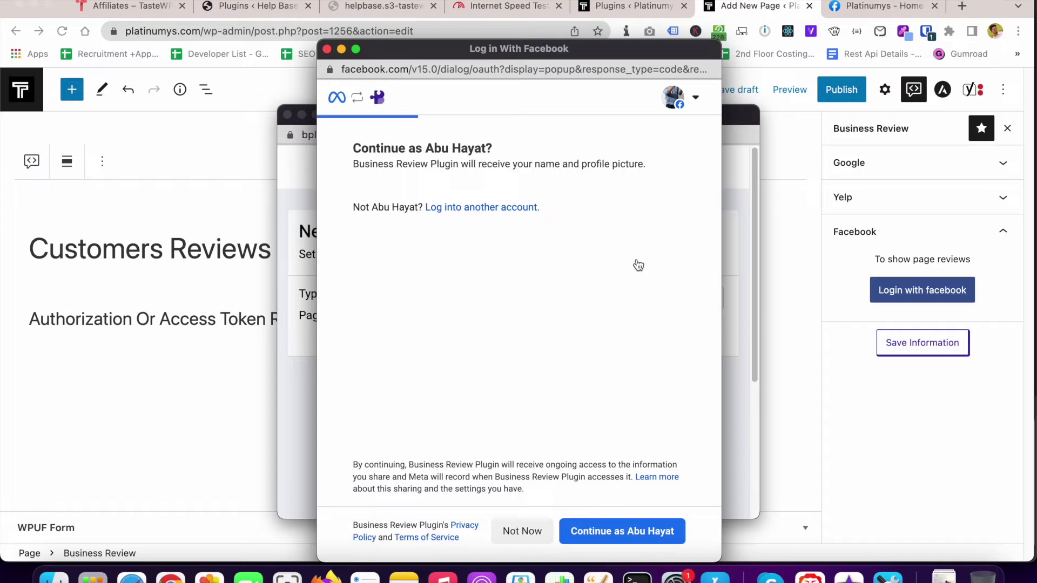
Step: Grant the plugin access to current pages only (Platinumys), save, and choose Platinumys as the source
{"action": "left_click", "coordinate": [600, 534]}
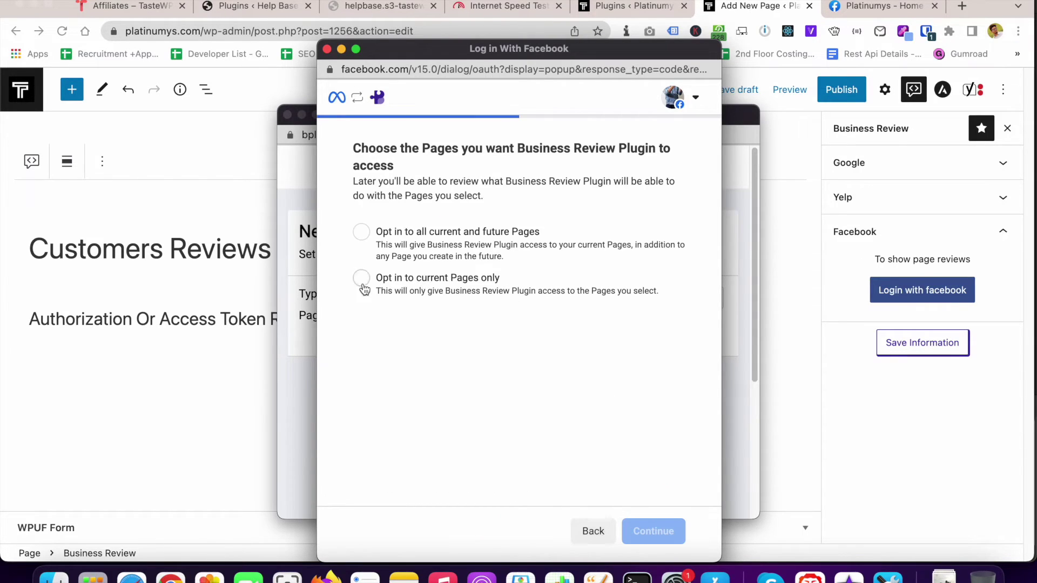
{"action": "left_click", "coordinate": [441, 285]}
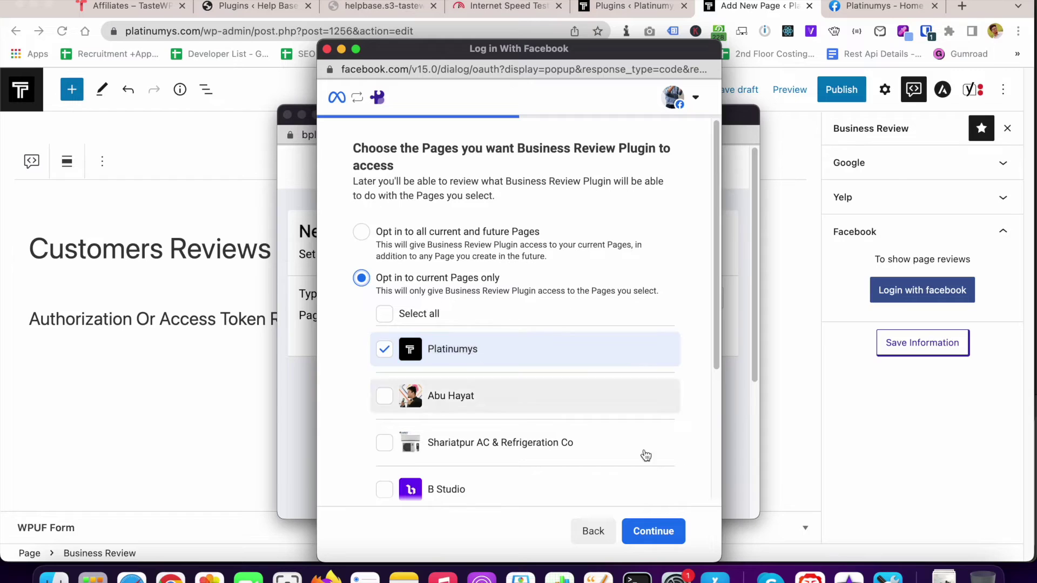
{"action": "left_click", "coordinate": [659, 537]}
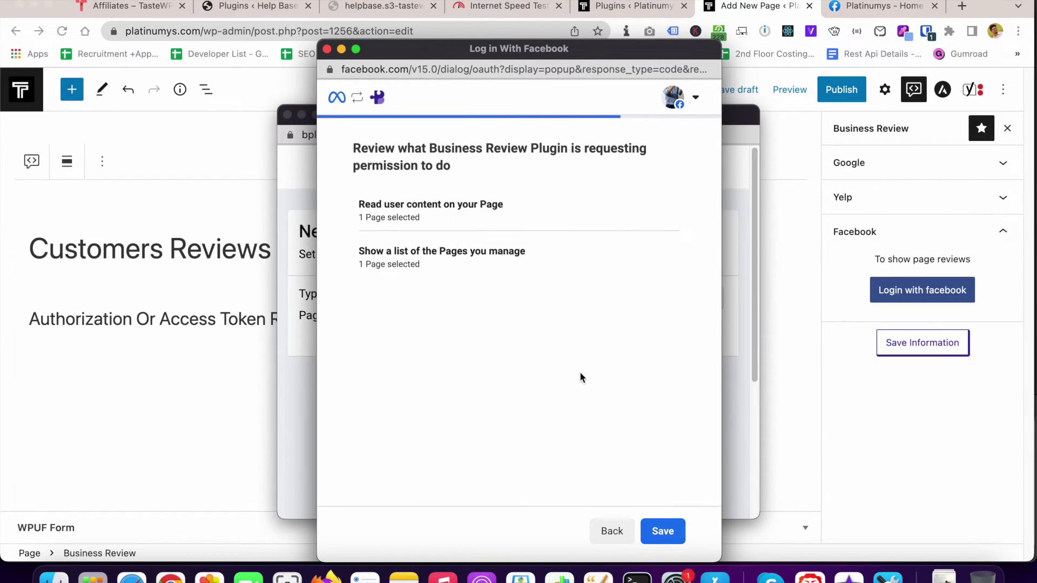
{"action": "left_click", "coordinate": [662, 534]}
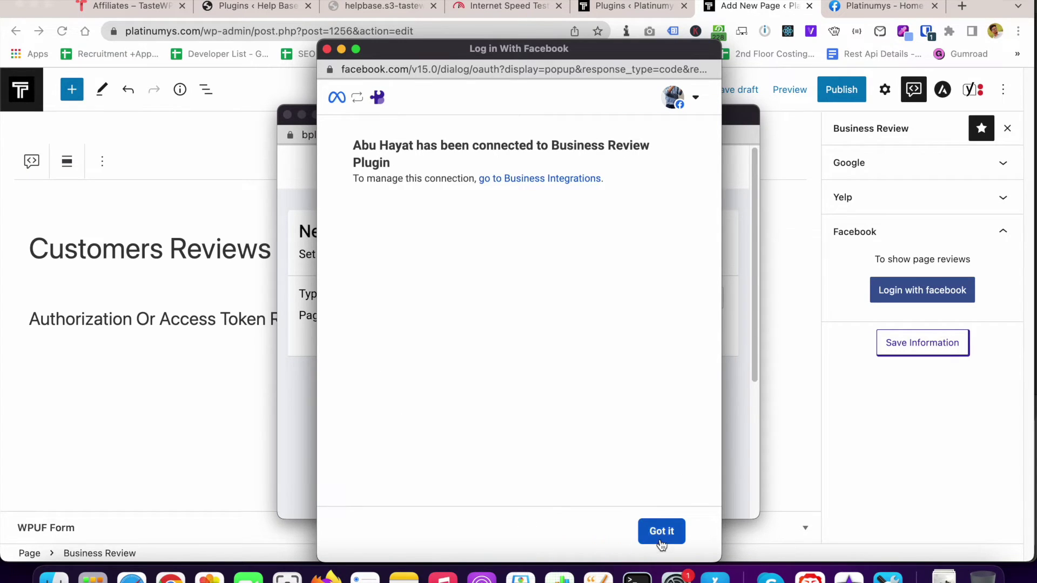
{"action": "left_click", "coordinate": [662, 543]}
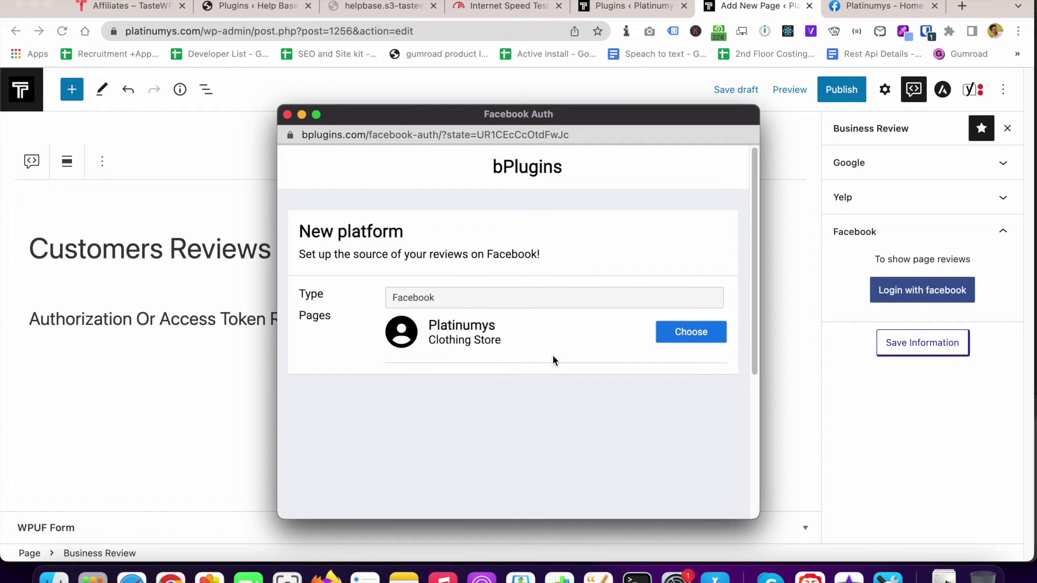
{"action": "left_click", "coordinate": [679, 339]}
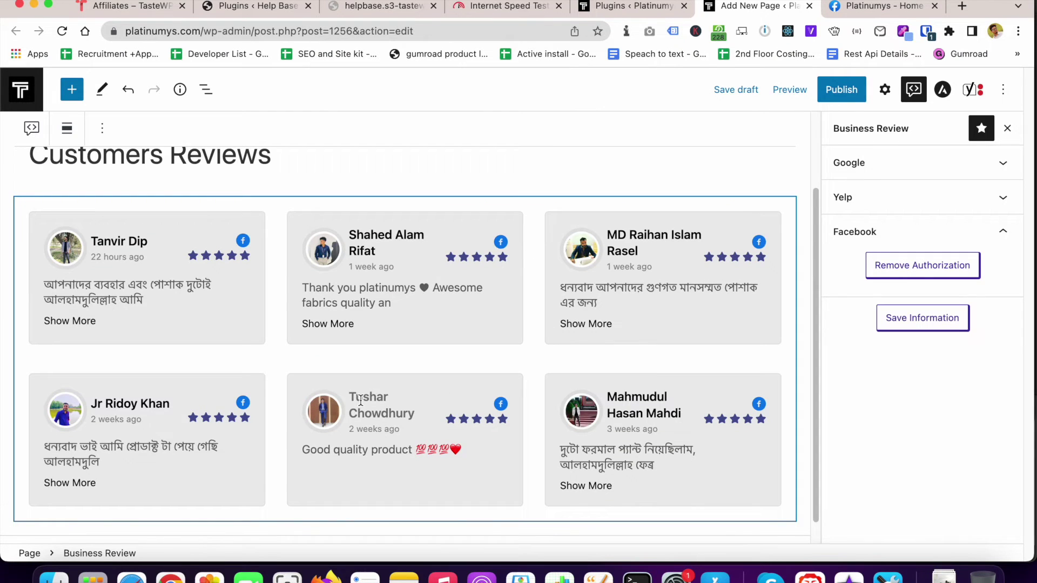
Step: Save the Facebook review settings and start publishing the Customers Reviews page
{"action": "scroll", "coordinate": [361, 401], "scroll_direction": "up", "scroll_amount": 3}
{"action": "scroll", "coordinate": [362, 409], "scroll_direction": "down", "scroll_amount": 4}
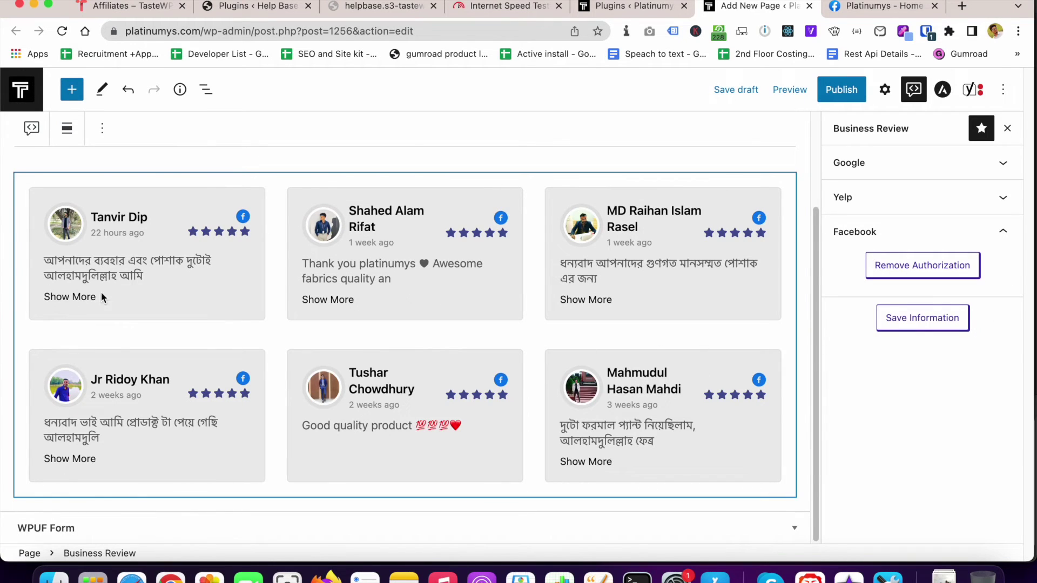
{"action": "left_click", "coordinate": [903, 322]}
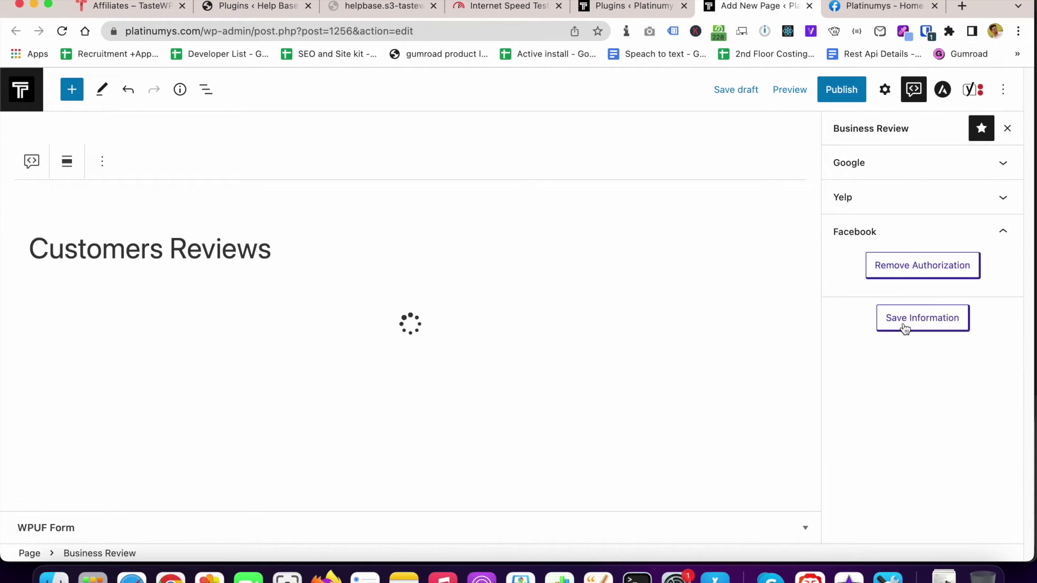
{"action": "left_click", "coordinate": [852, 91]}
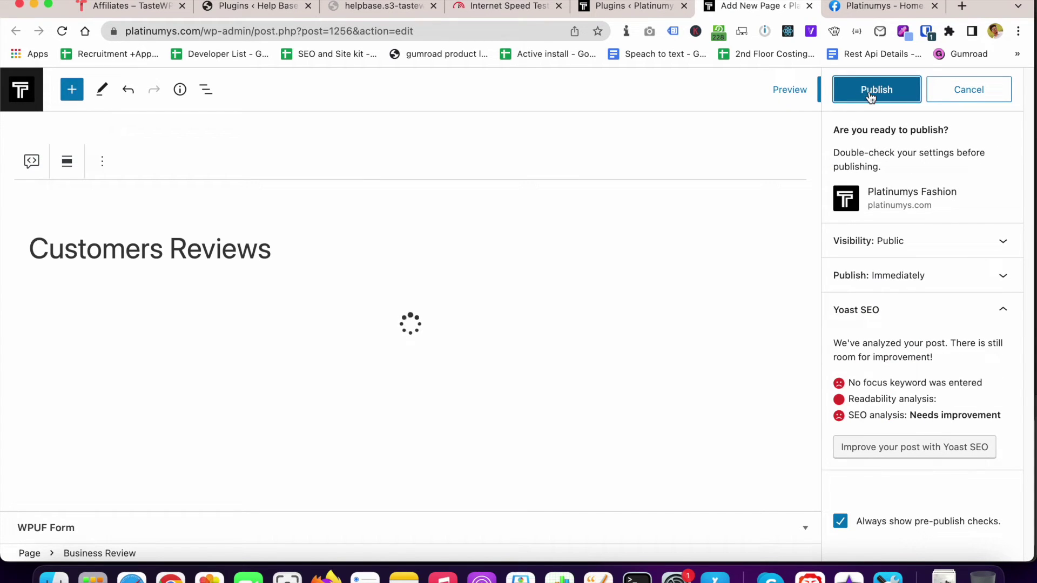
Step: Publish the Customers Reviews page and view the live page in its new tab
{"action": "left_click", "coordinate": [871, 96]}
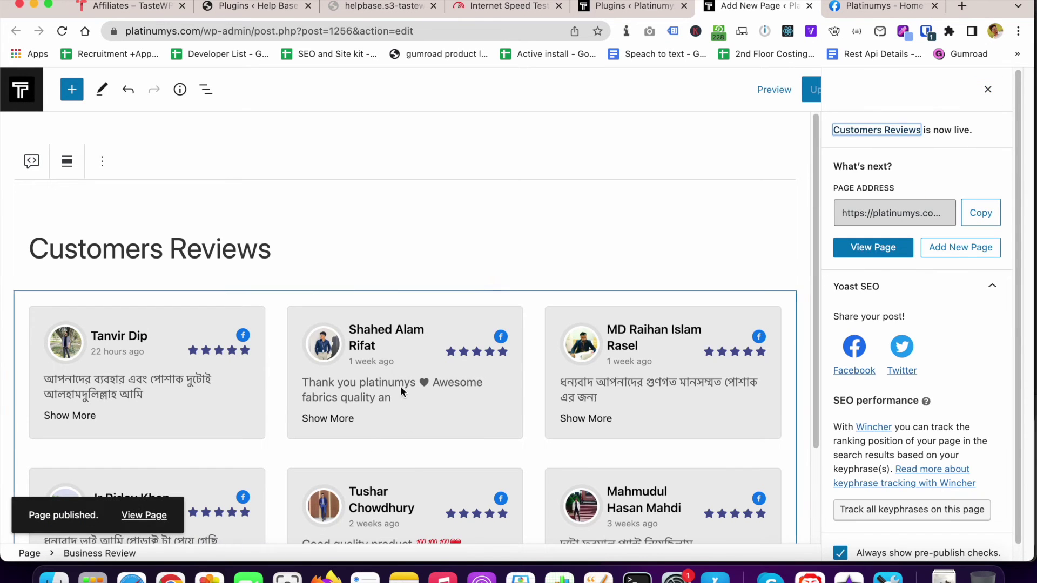
{"action": "left_click", "coordinate": [143, 516]}
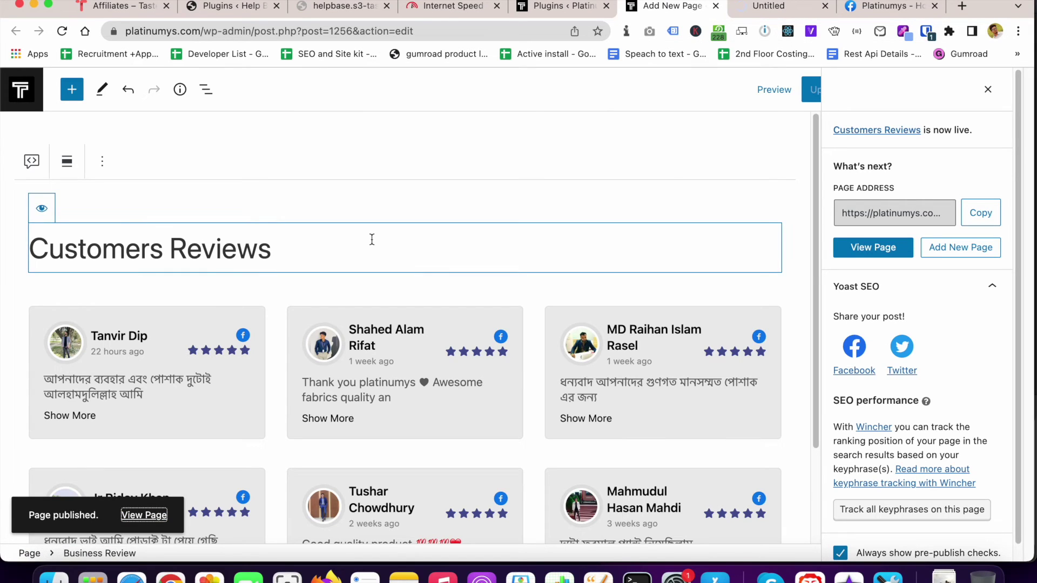
{"action": "left_click", "coordinate": [778, 8]}
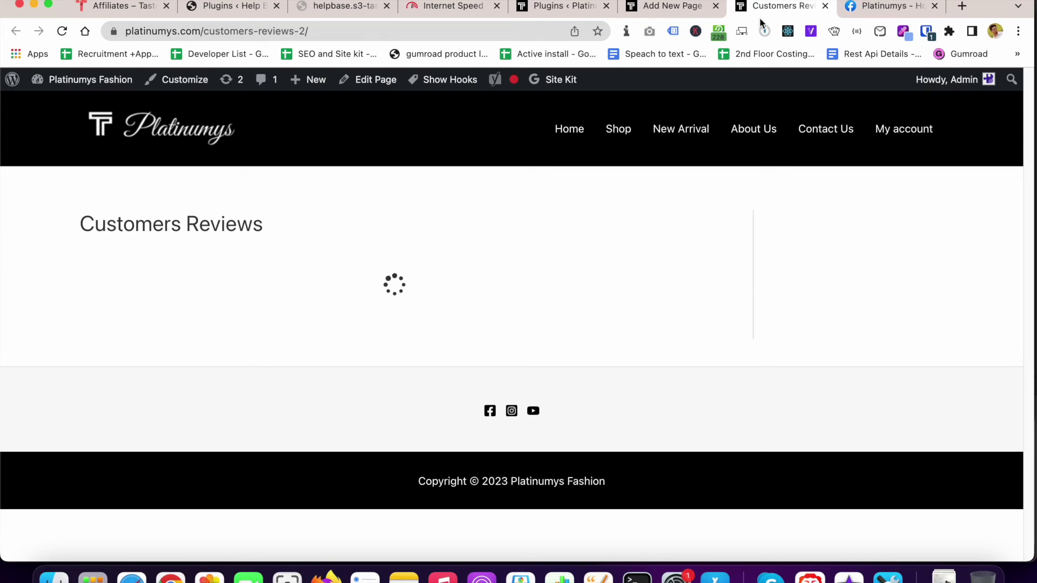
Step: Check the live review cards against the Platinumys Facebook page, then go back to the page editor
{"action": "scroll", "coordinate": [539, 464], "scroll_direction": "down", "scroll_amount": 3}
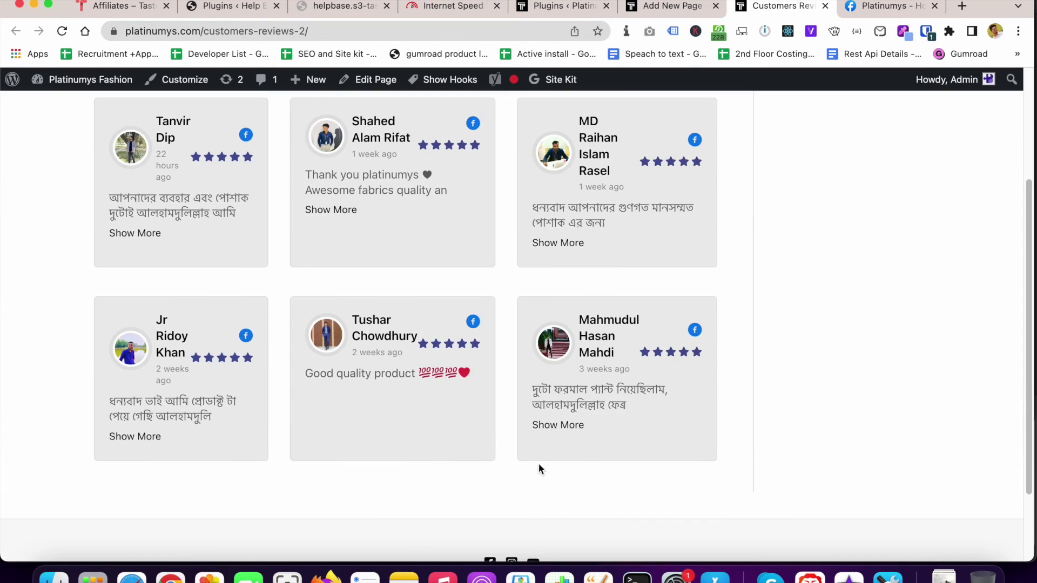
{"action": "scroll", "coordinate": [479, 226], "scroll_direction": "up", "scroll_amount": 3}
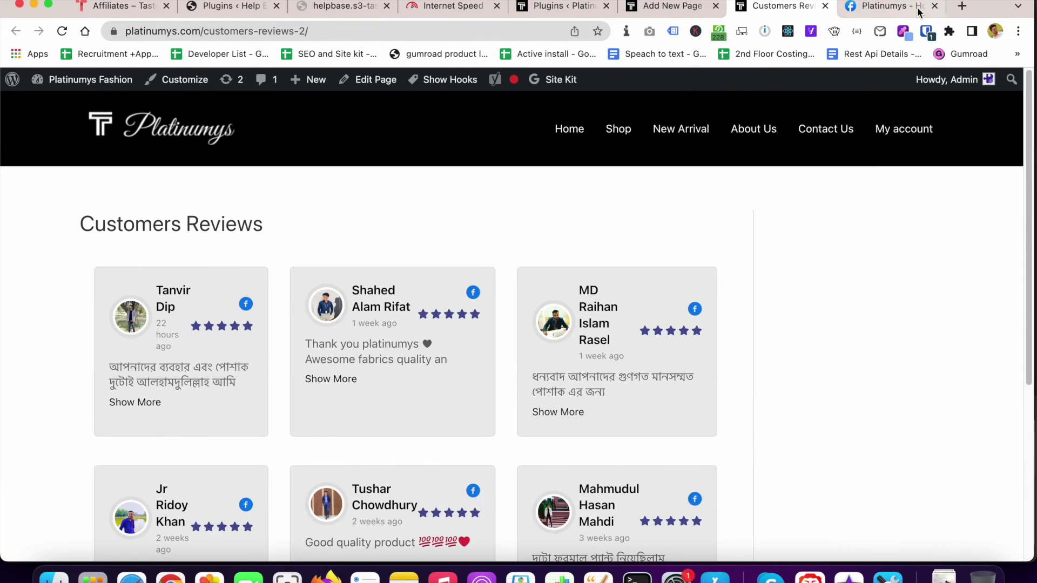
{"action": "left_click", "coordinate": [918, 12]}
{"action": "scroll", "coordinate": [540, 346], "scroll_direction": "down", "scroll_amount": 5}
{"action": "scroll", "coordinate": [378, 324], "scroll_direction": "up", "scroll_amount": 5}
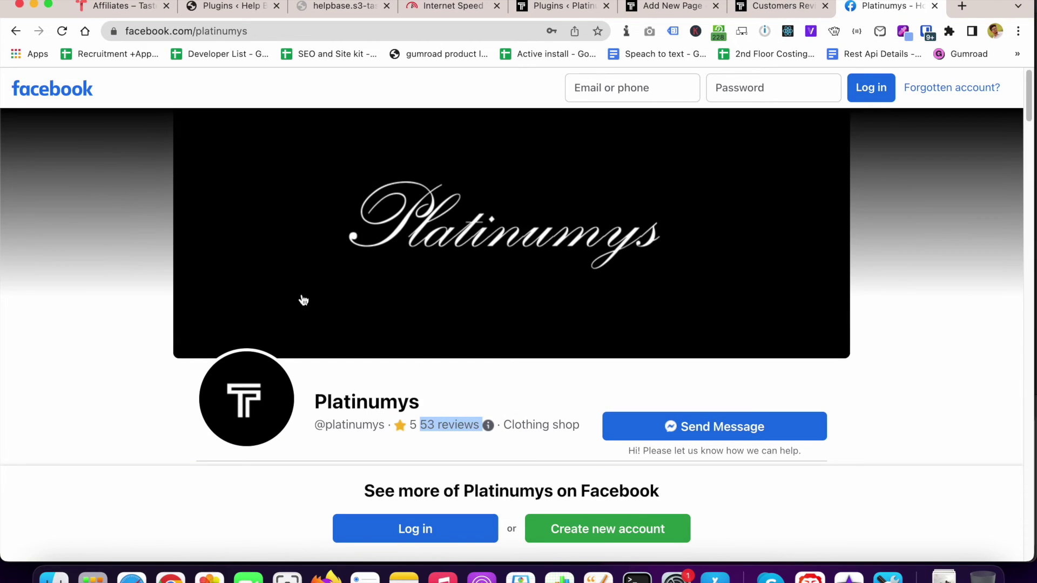
{"action": "left_click", "coordinate": [673, 6]}
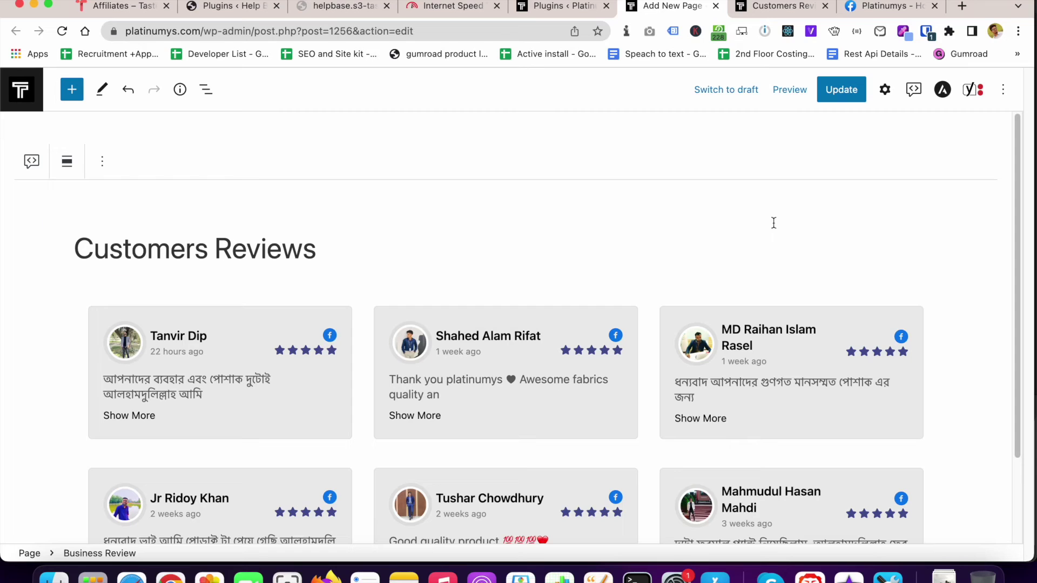
Step: Show the Business Review block's empty Google place and Yelp business credential fields beside the Facebook source
{"action": "left_click", "coordinate": [914, 90]}
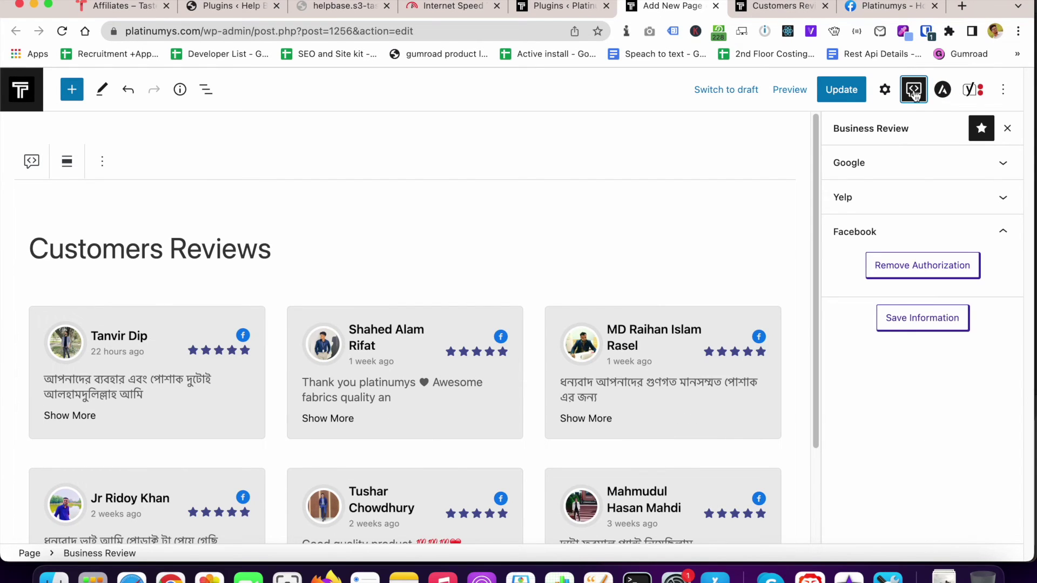
{"action": "left_click", "coordinate": [908, 164]}
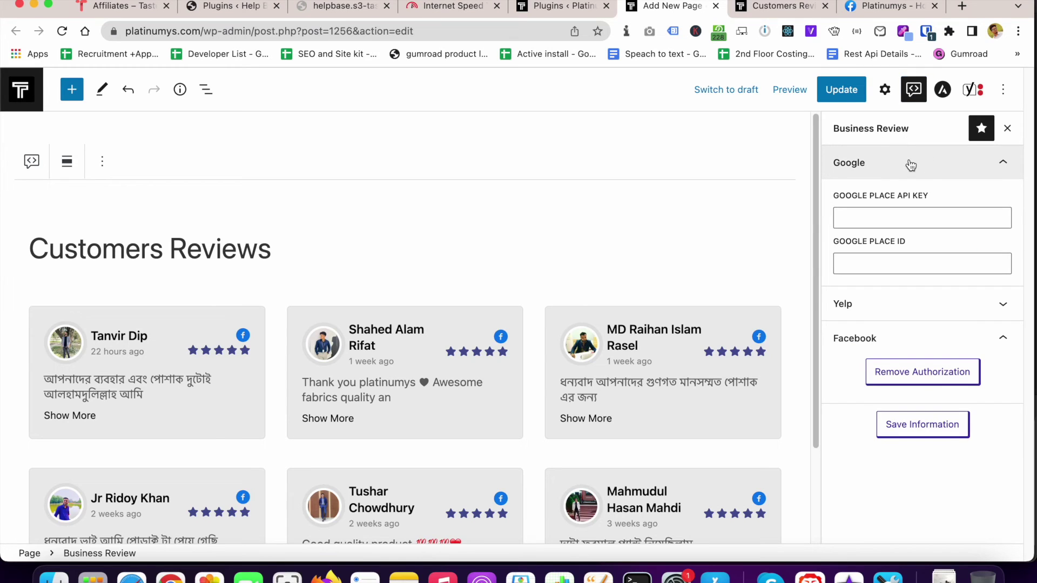
{"action": "left_click", "coordinate": [919, 312]}
{"action": "scroll", "coordinate": [913, 387], "scroll_direction": "up", "scroll_amount": 1}
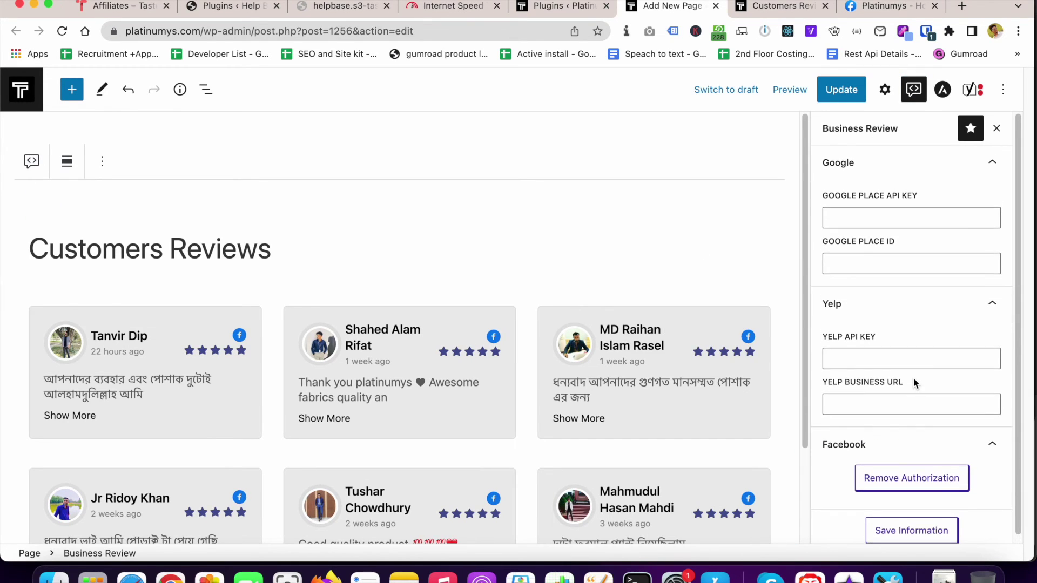
{"action": "scroll", "coordinate": [913, 383], "scroll_direction": "down", "scroll_amount": 1}
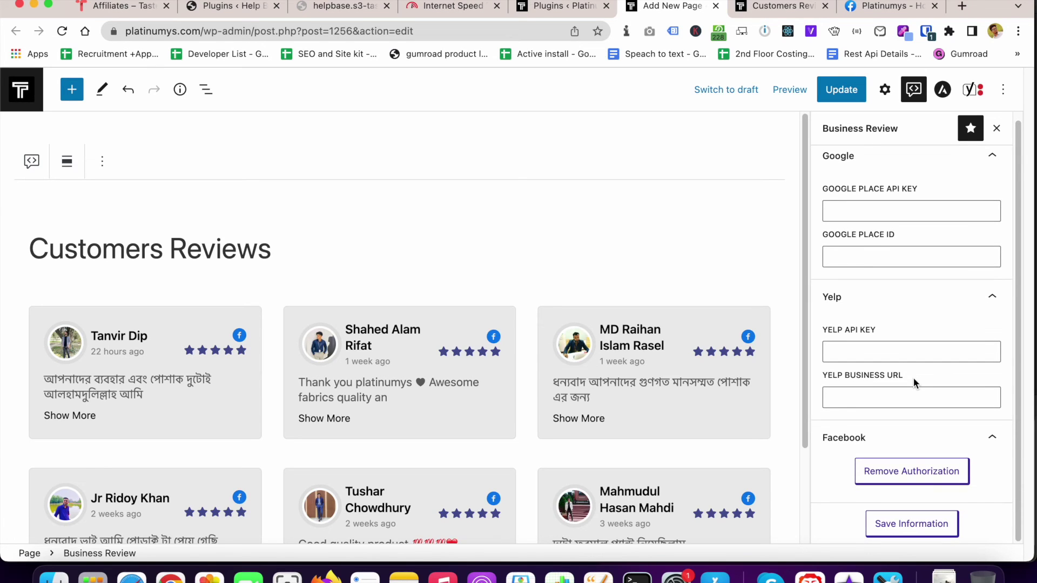
{"action": "scroll", "coordinate": [313, 468], "scroll_direction": "down", "scroll_amount": 3}
{"action": "scroll", "coordinate": [313, 465], "scroll_direction": "up", "scroll_amount": 3}
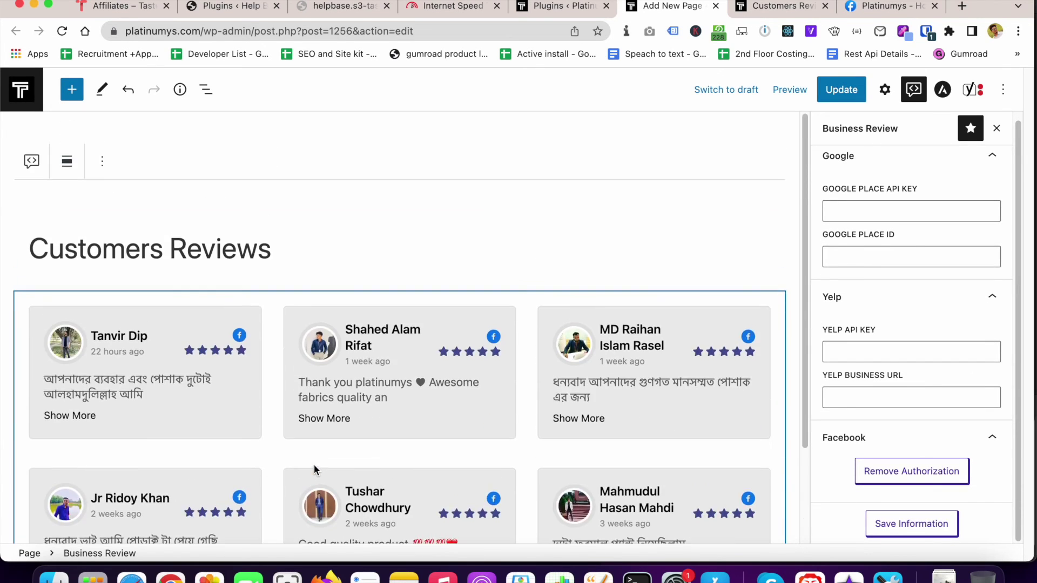
{"action": "scroll", "coordinate": [313, 465], "scroll_direction": "down", "scroll_amount": 3}
{"action": "scroll", "coordinate": [313, 464], "scroll_direction": "up", "scroll_amount": 1}
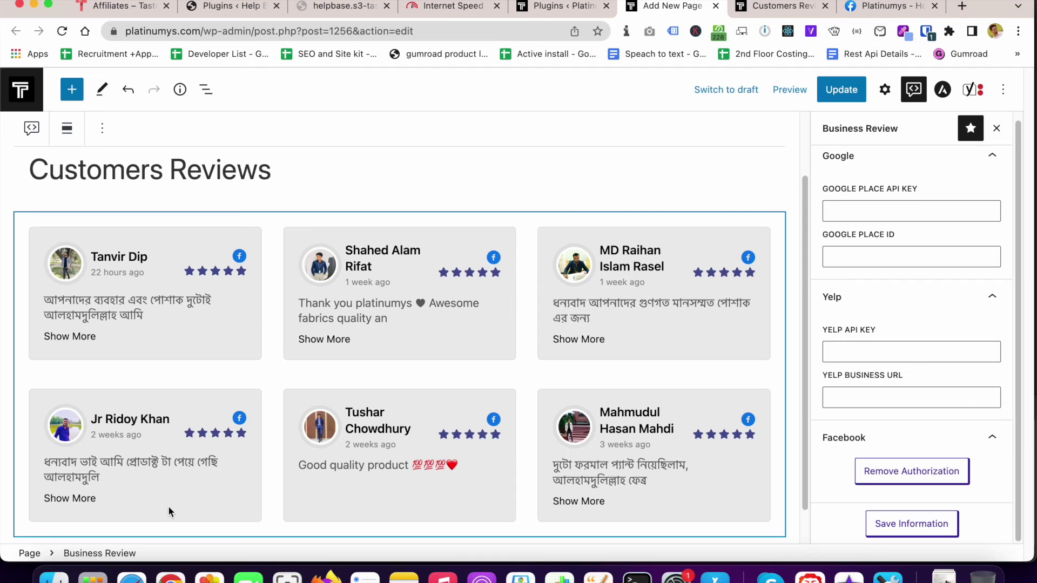